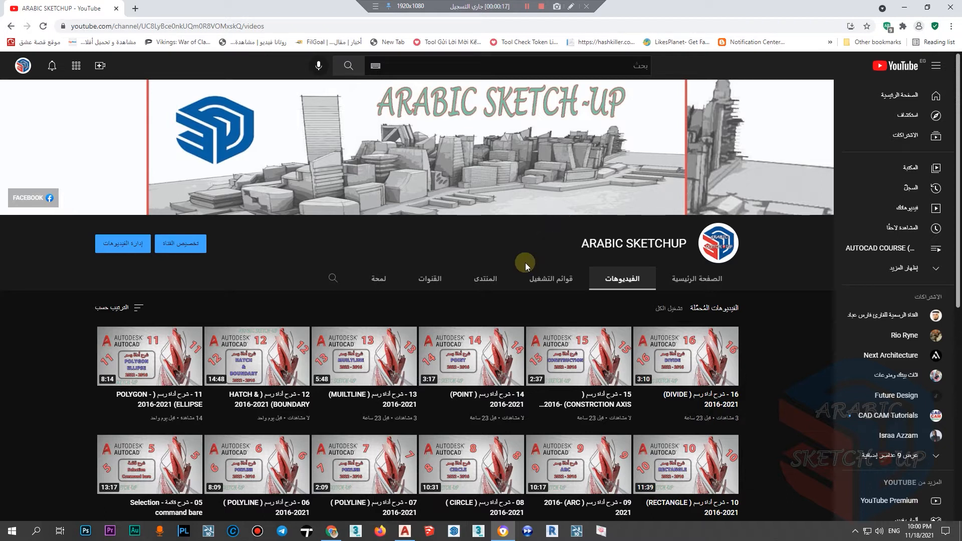
Step: Switch from the browser's channel page to the open AutoCAD drawing
scroll(771, 328, "down", 1)
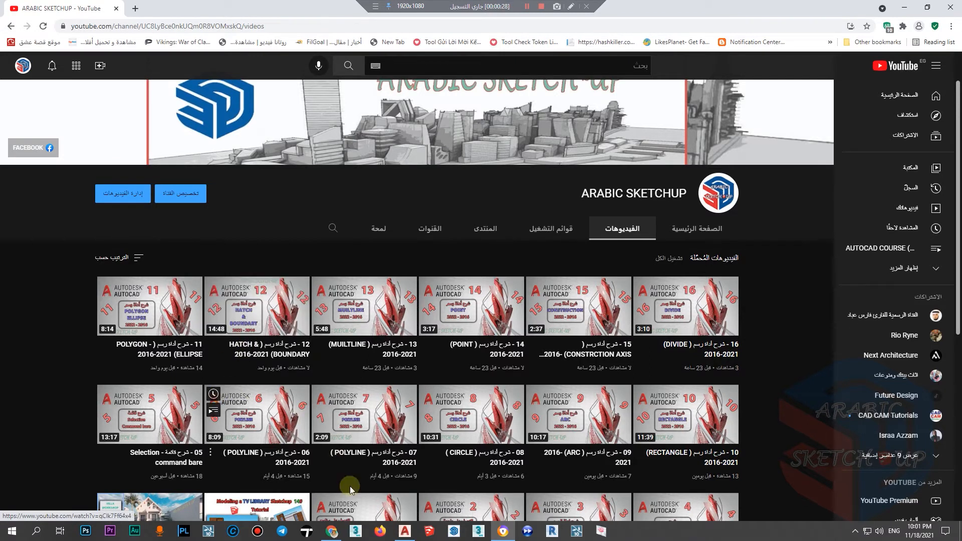
left_click(405, 531)
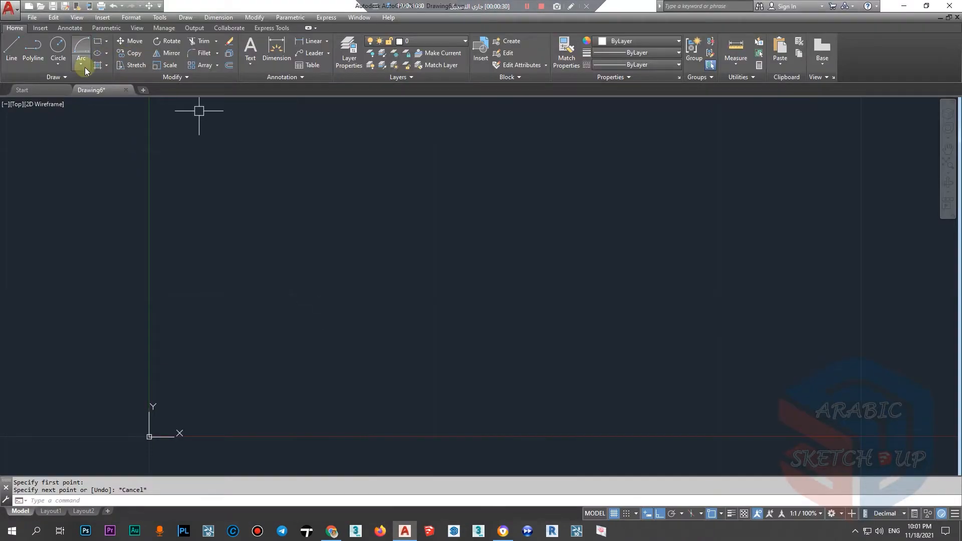
Step: Outline the Modify tools with a red rectangle using the screen annotation tool, and clear the annotation
left_click(571, 6)
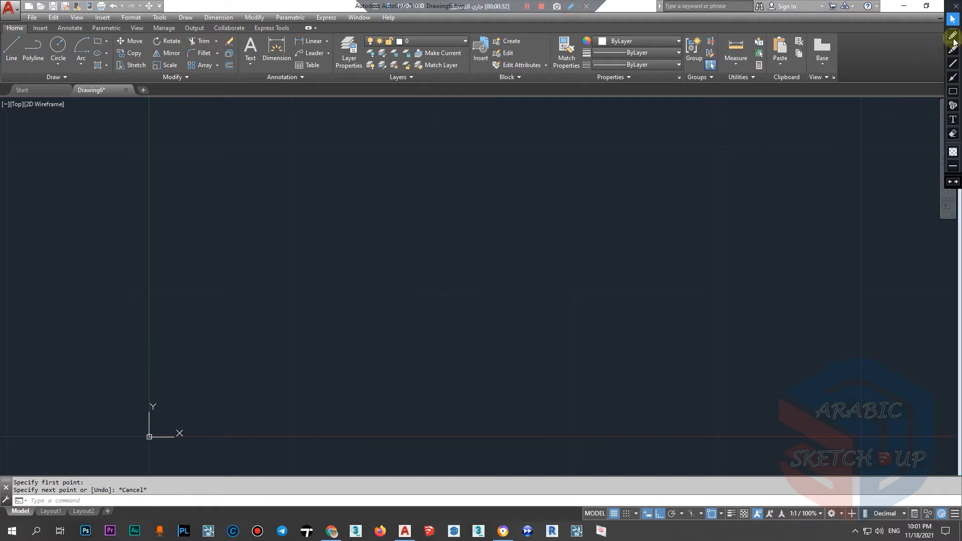
left_click(953, 92)
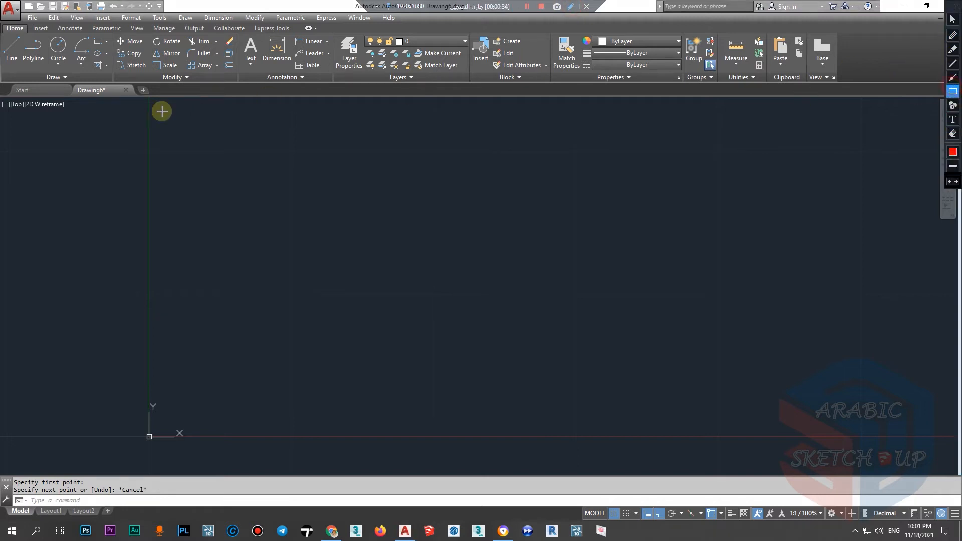
left_click_drag(107, 114, 240, 33)
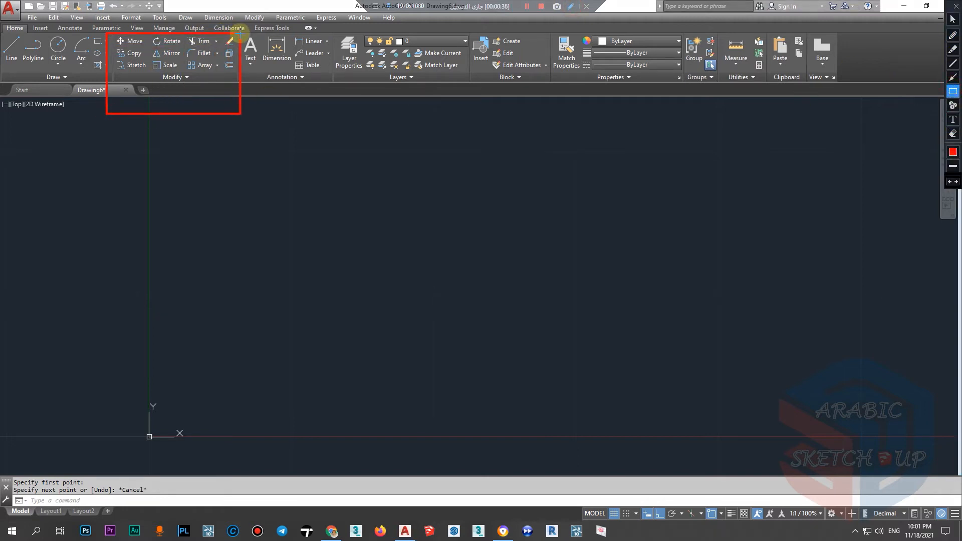
left_click(953, 19)
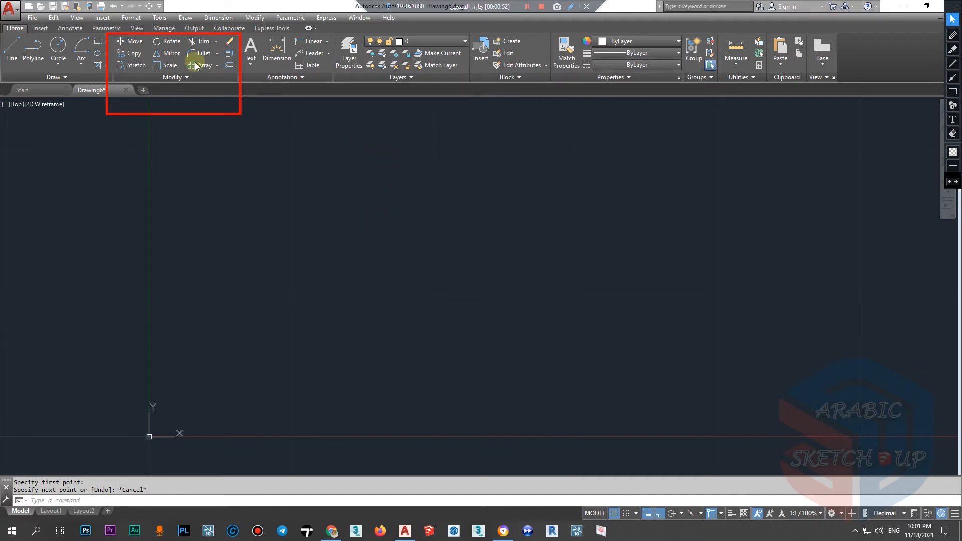
left_click(949, 181)
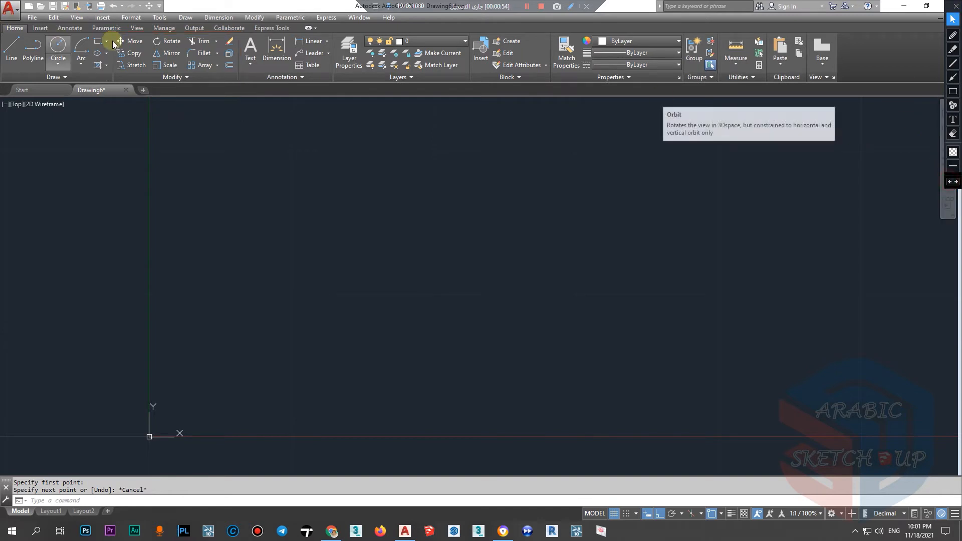
Step: Examine the additional editing tools in the expanded Modify group
left_click(163, 77)
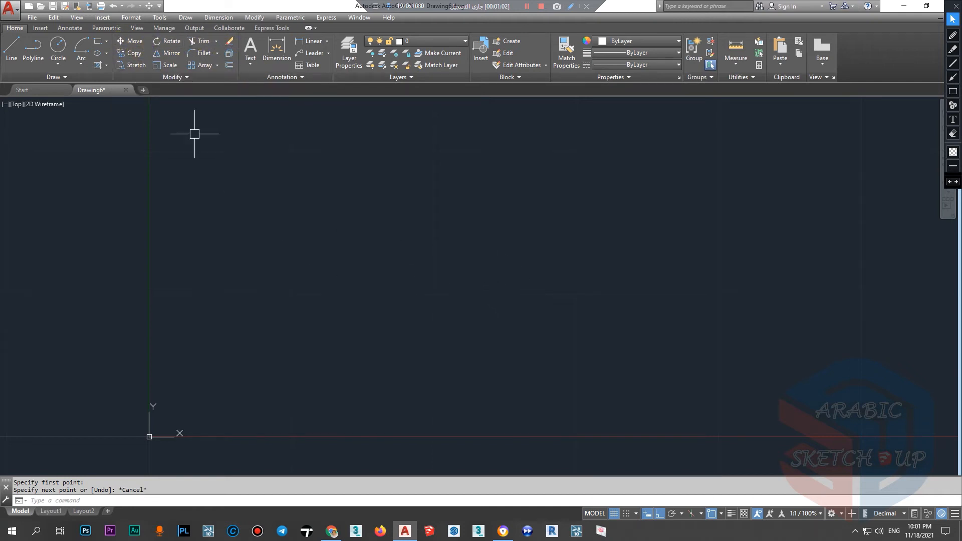
left_click(195, 76)
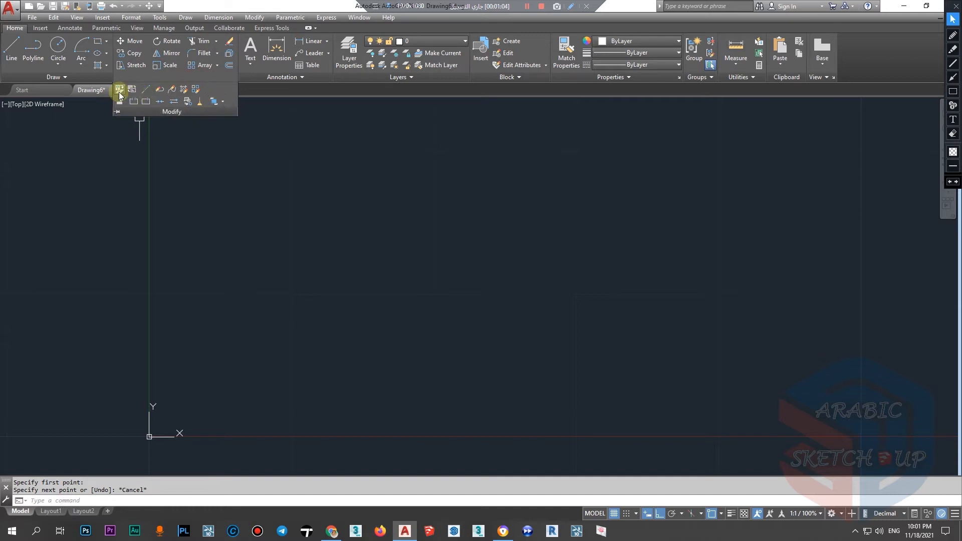
left_click(177, 113)
scroll(365, 290, "down", 5)
scroll(407, 187, "up", 3)
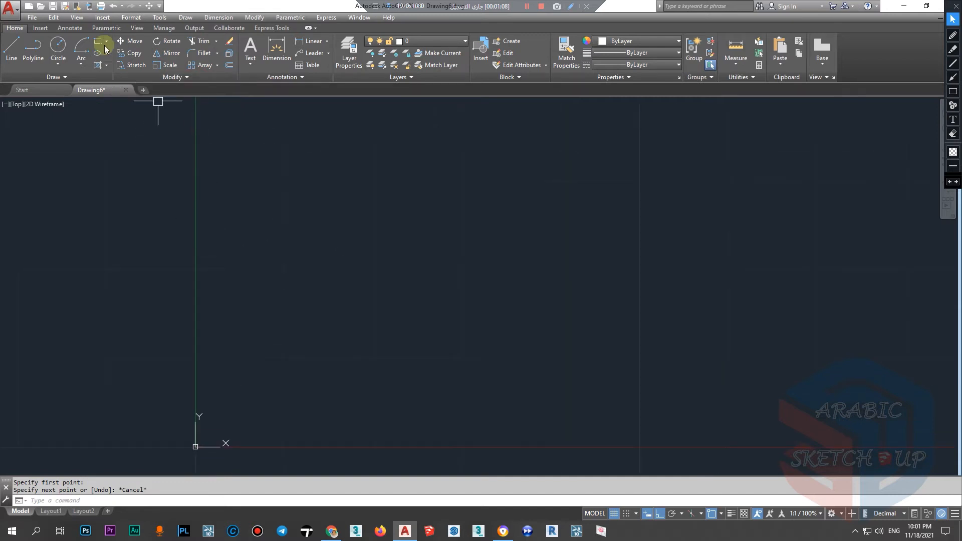
Step: Switch to Paint, draw a rectangle about 197 × 255 px and move it horizontally to the right half of the canvas
left_click(10, 531)
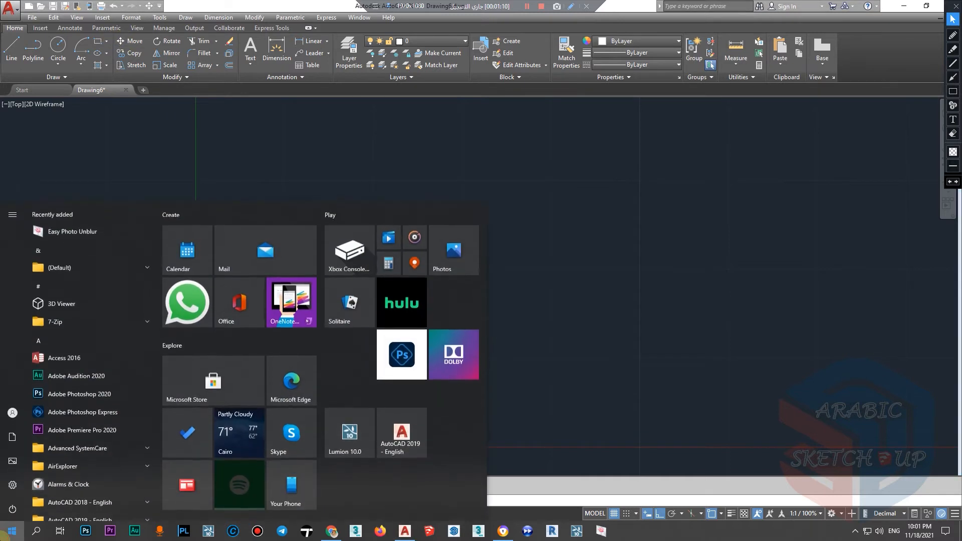
type("paint")
left_click(107, 266)
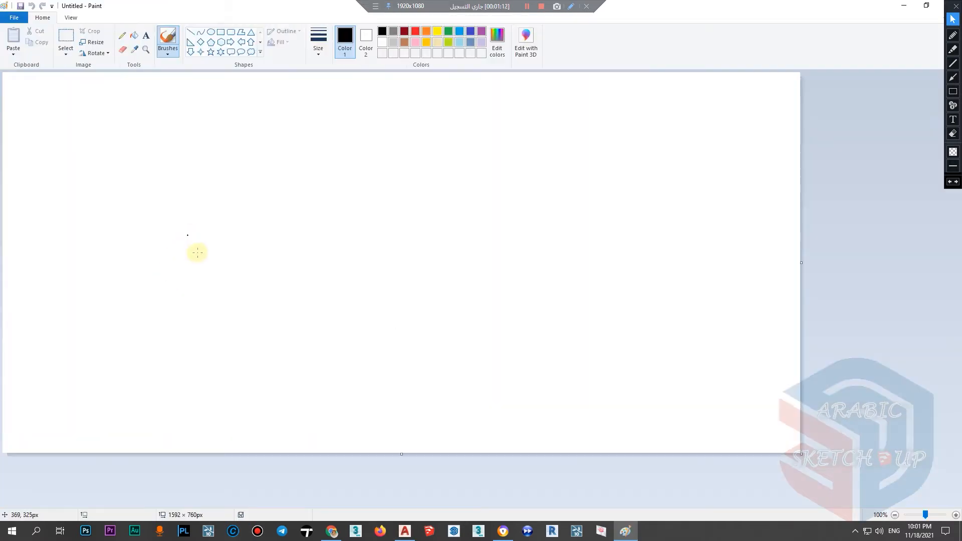
left_click(221, 32)
left_click_drag(84, 178, 183, 305)
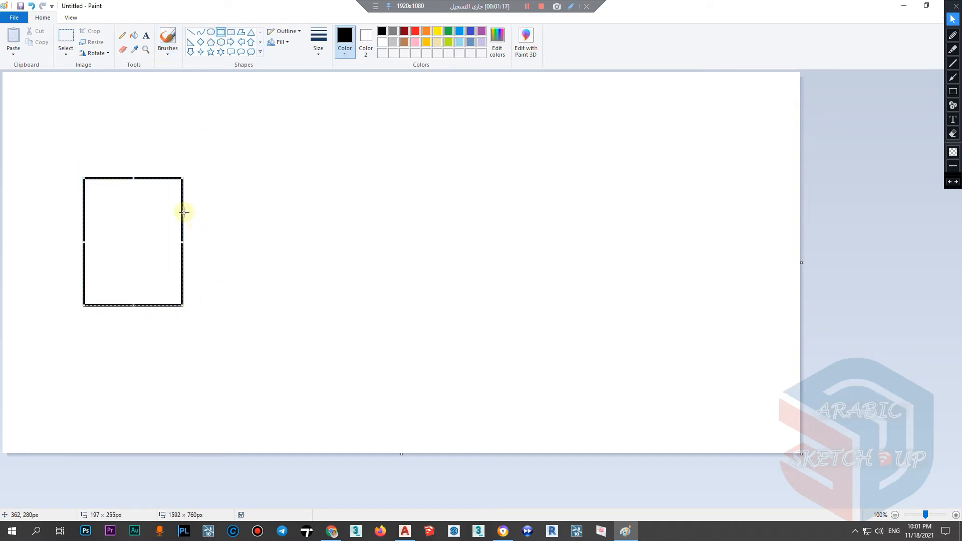
mouse_move(121, 216)
left_mouse_down()
mouse_move(140, 176)
mouse_move(496, 165)
mouse_move(546, 230)
mouse_move(119, 248)
left_mouse_up()
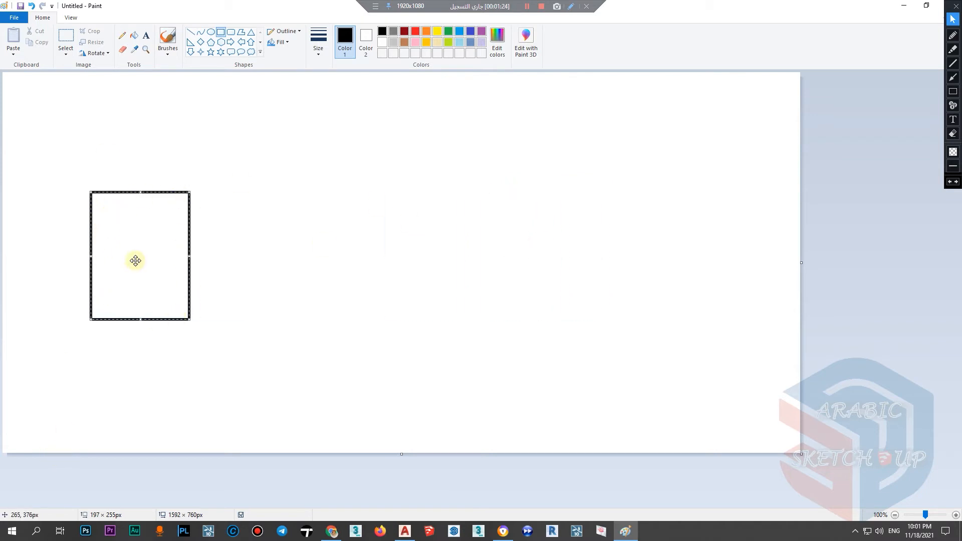
left_click_drag(129, 256, 553, 257)
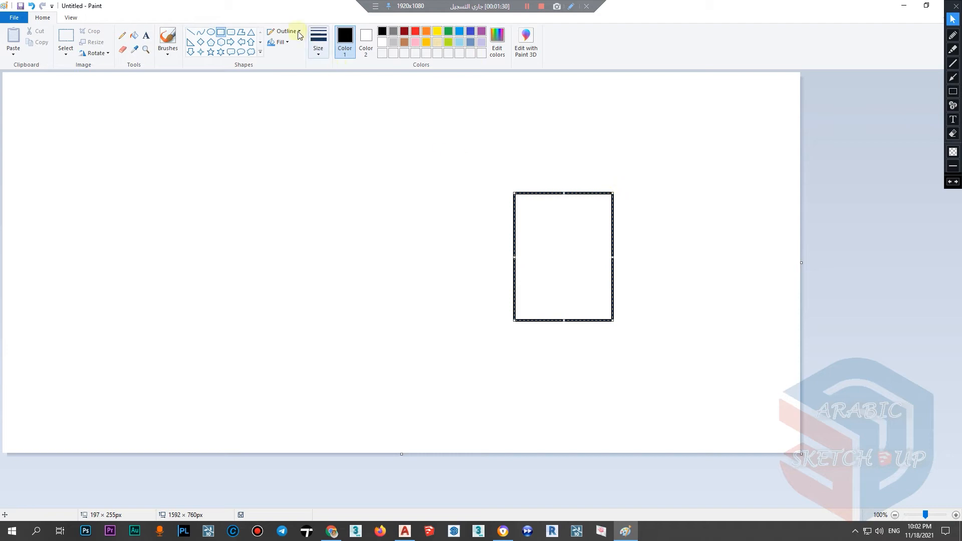
Step: Mark the rectangle's upper-right, lower-right and lower-left corners with small ellipses, and return to the AutoCAD drawing
left_click(190, 33)
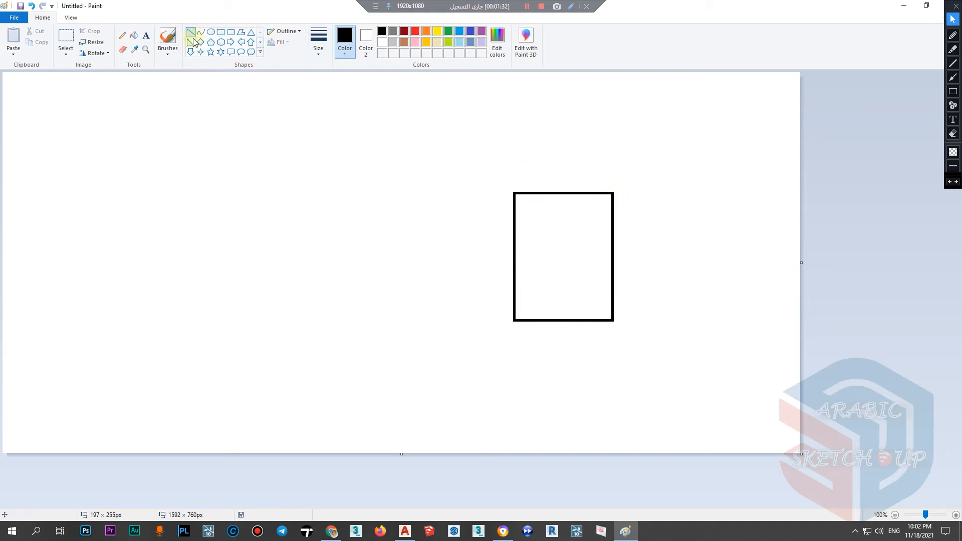
left_click(211, 32)
left_click_drag(607, 194, 626, 207)
left_click_drag(604, 316, 627, 330)
left_click_drag(507, 310, 522, 330)
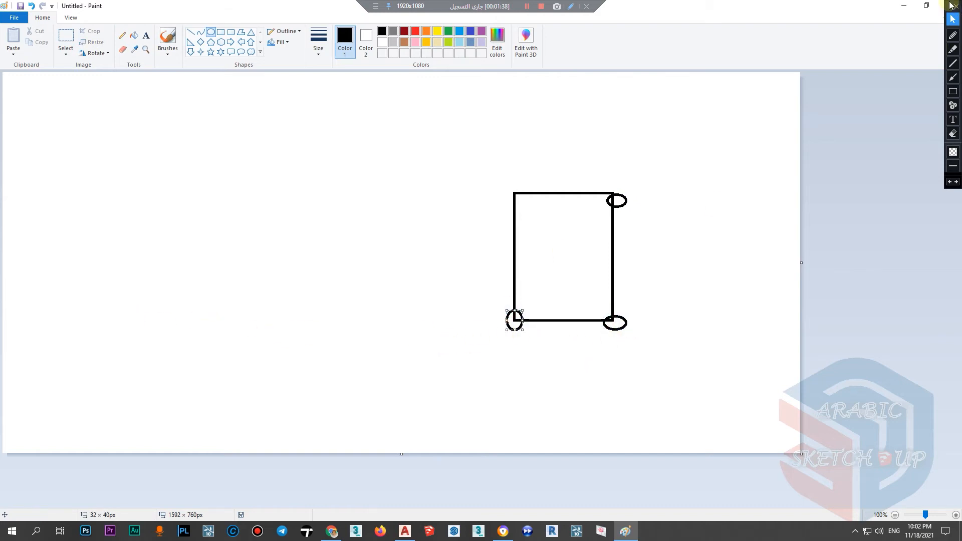
left_click(905, 5)
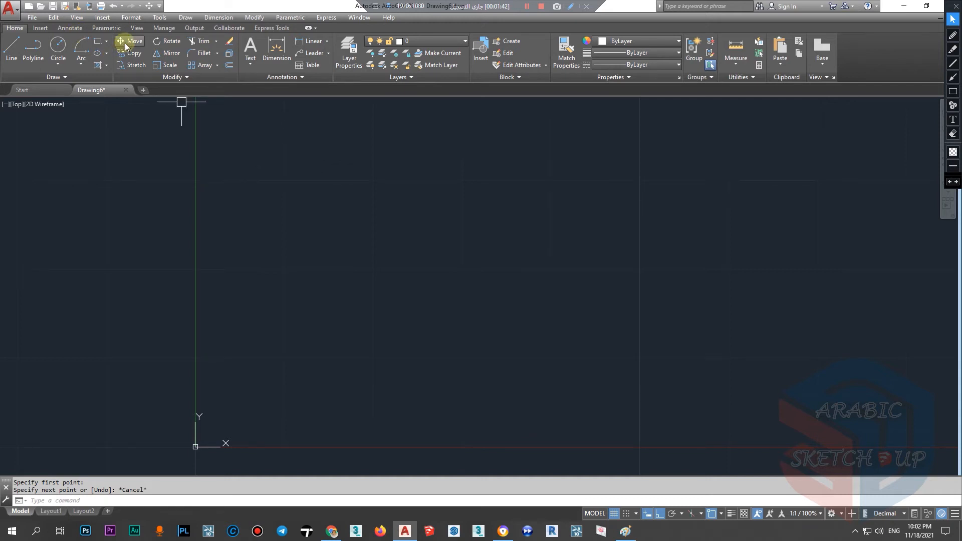
left_click(266, 19)
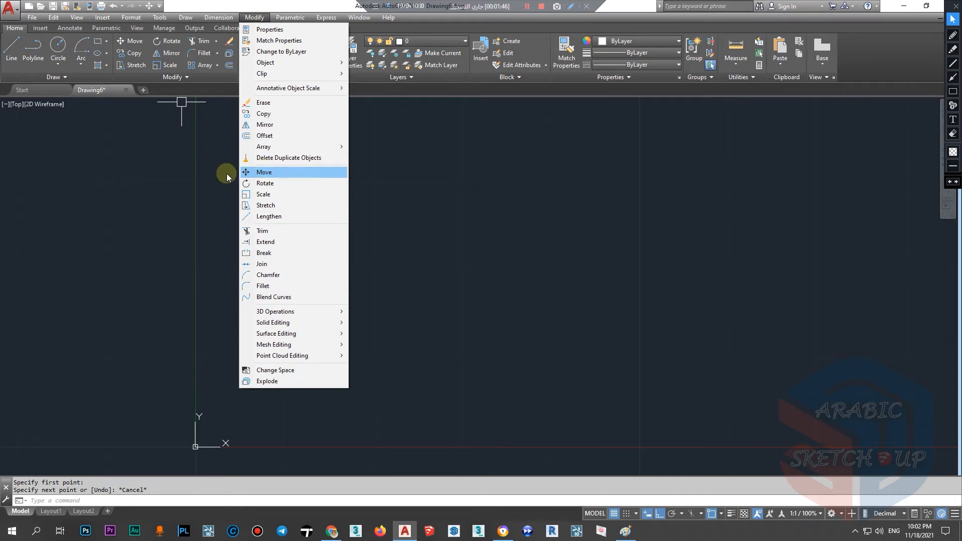
left_click(264, 172)
left_click(182, 195)
left_click(282, 187)
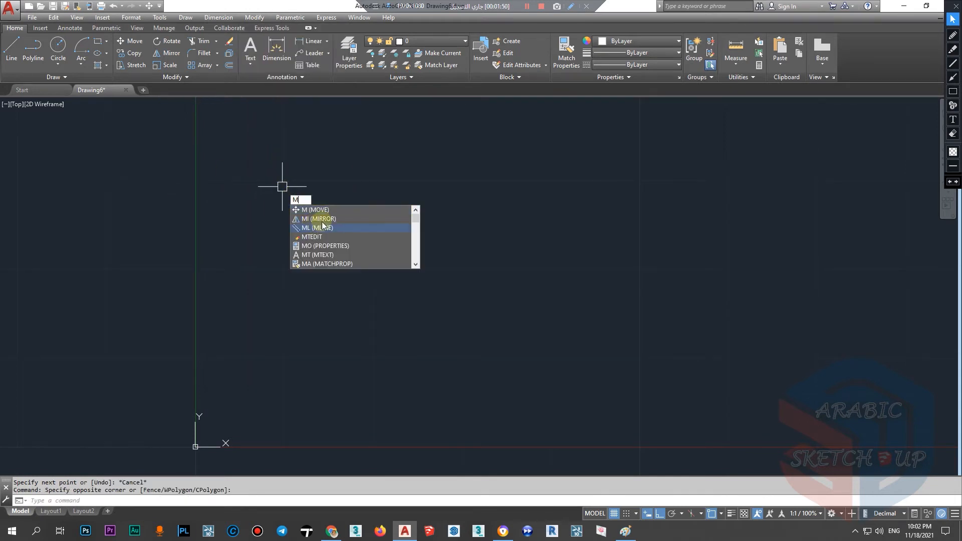
key("Escape")
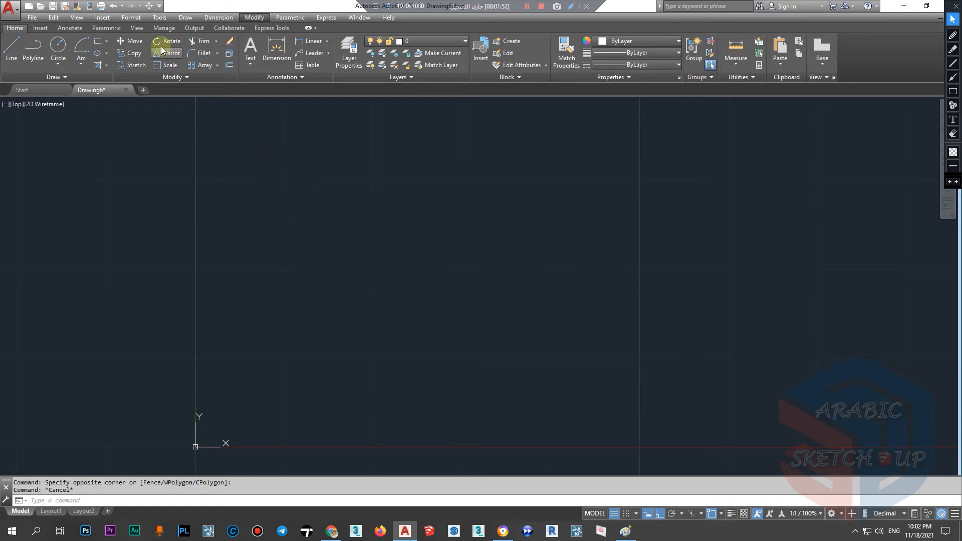
Step: Draw an upright rectangle just right of the Y axis and above the X axis
left_click(98, 40)
left_click(231, 394)
left_click(350, 254)
key("Escape")
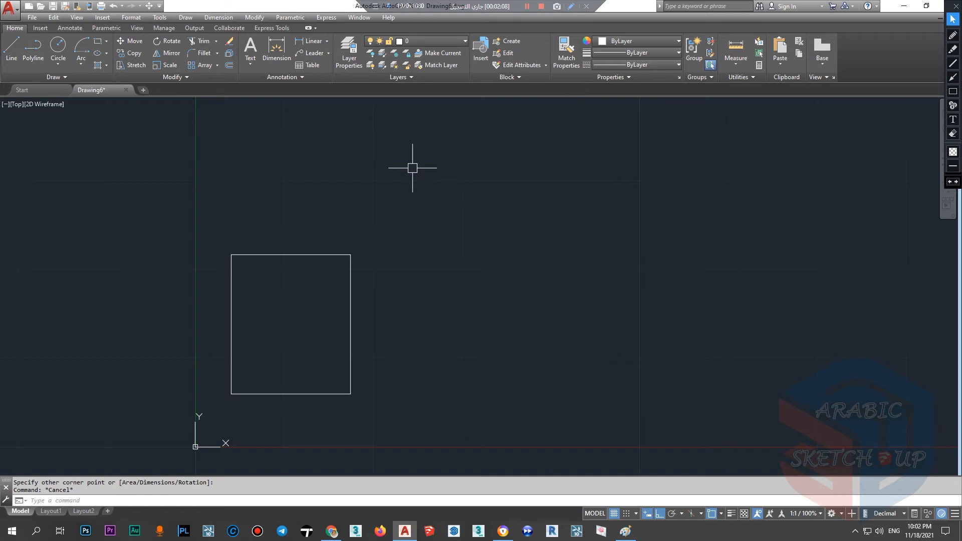
Step: Move the rectangle 40 units along the positive X direction, using its upper-right corner as base point
left_click(327, 395)
type("m")
key("Return")
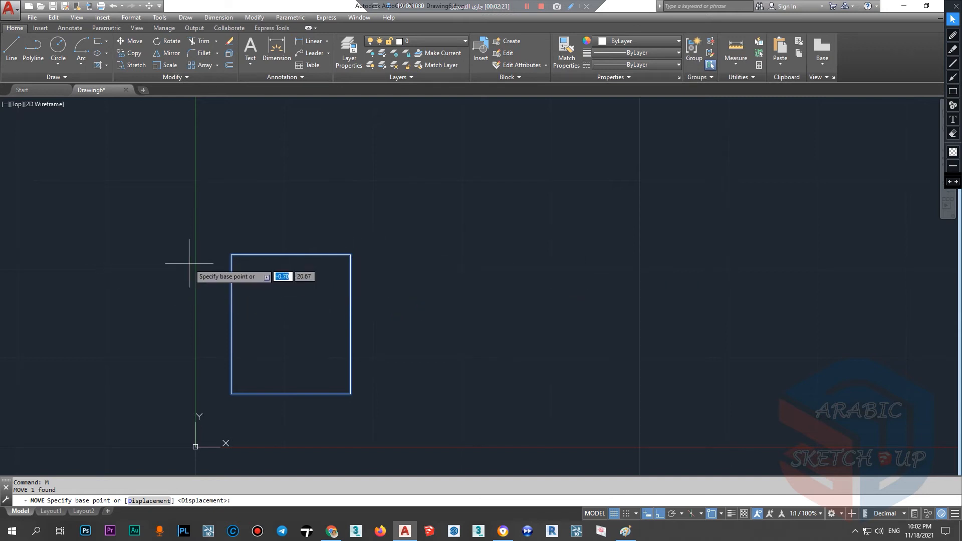
left_click(350, 255)
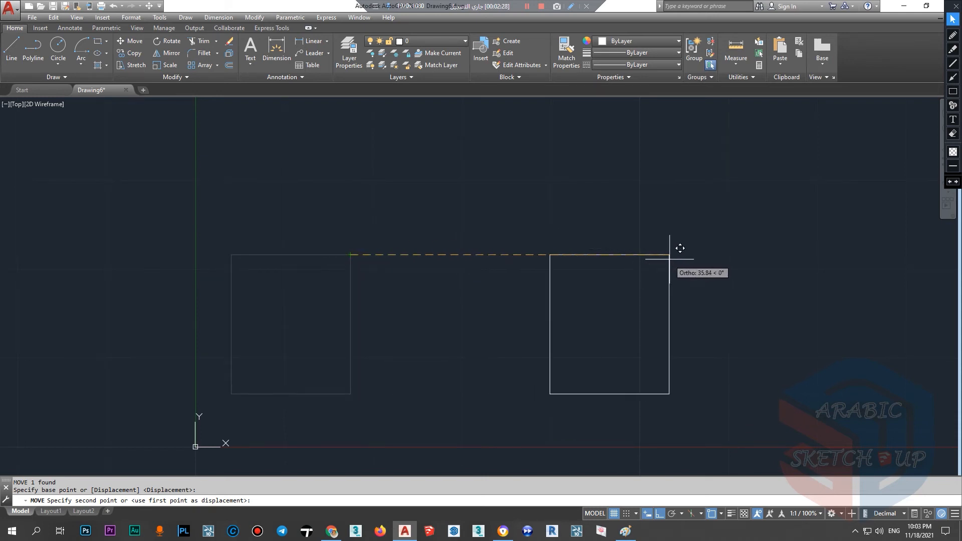
type("40")
key("Return")
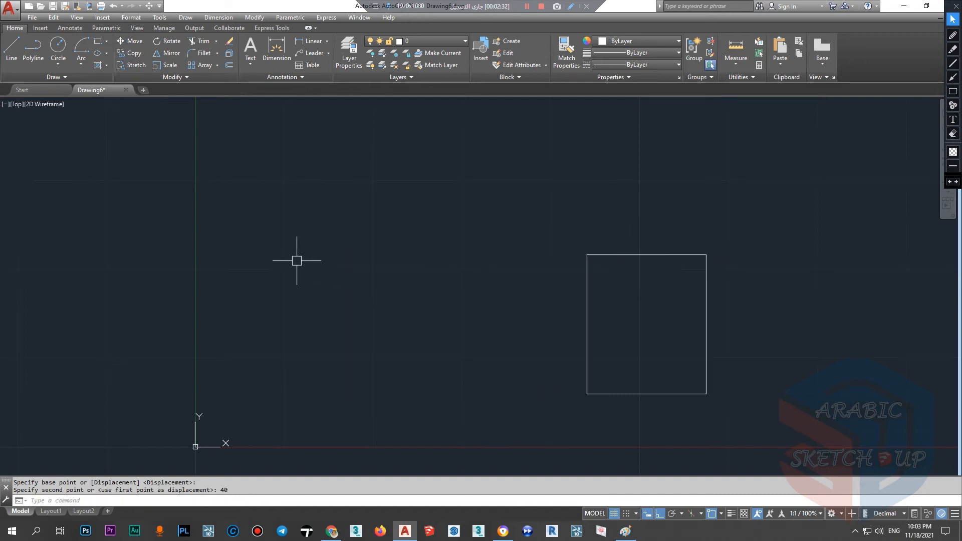
Step: Draw a vertical line between the Y axis and the rectangle, higher up in the drawing
left_click(11, 48)
scroll(242, 279, "down", 4)
left_click(262, 240)
left_click(268, 148)
scroll(276, 189, "up", 2)
key("Escape")
Step: Offset the vertical line by 0.25 to its right
type("o")
key("Return")
type("0.25")
key("Return")
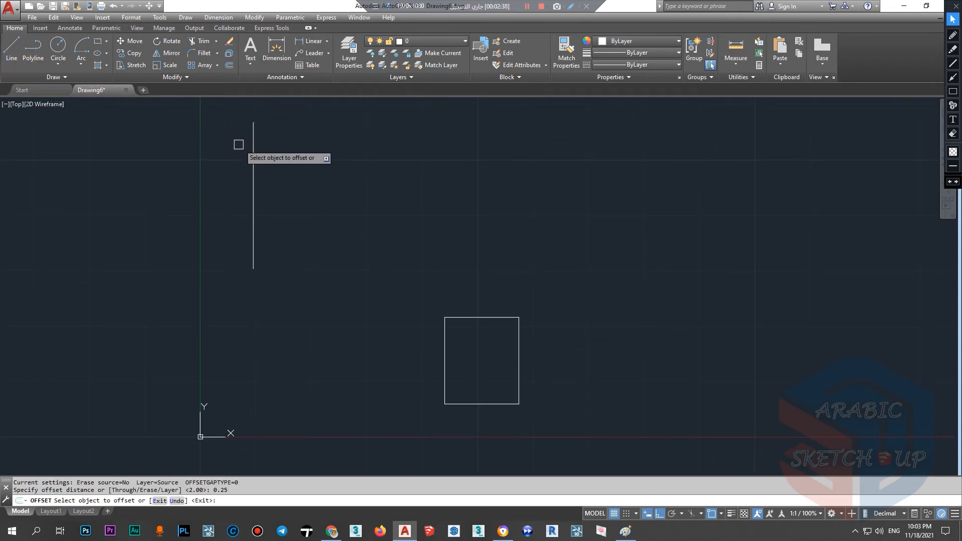
left_click(253, 146)
left_click(337, 163)
scroll(269, 247, "up", 4)
key("Escape")
Step: Copy the pair of vertical lines horizontally to the right to form a second parallel pair
left_click(276, 271)
left_click(191, 311)
type("co")
key("Return")
left_click(238, 313)
scroll(232, 307, "down", 1)
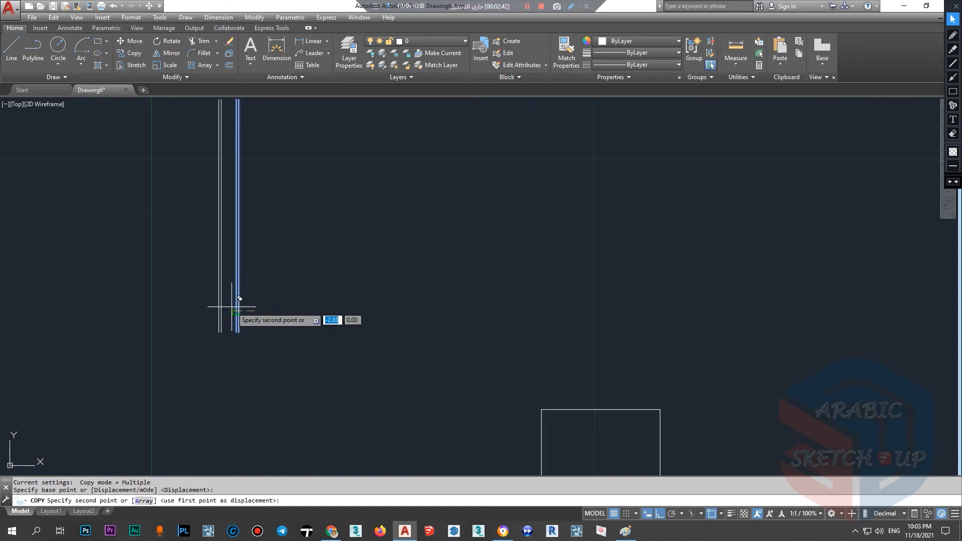
left_click(477, 312)
key("Escape")
Step: Draw a small circle centered on the inner line of the left pair
scroll(281, 300, "up", 4)
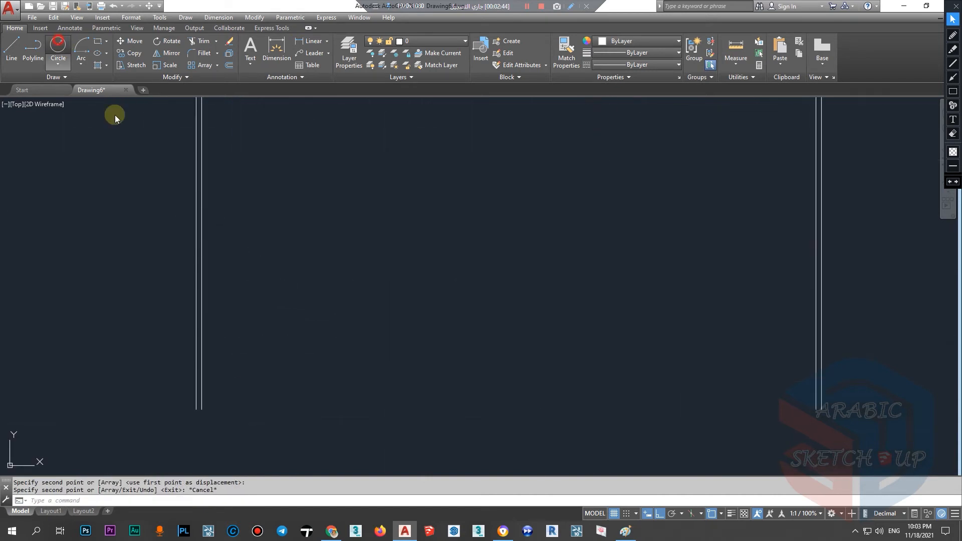
scroll(190, 251, "up", 4)
left_click(202, 256)
left_click(257, 266)
key("Escape")
Step: Move the small circle by its left quadrant so that it touches the left pair's inner line from the inside
left_click(259, 252)
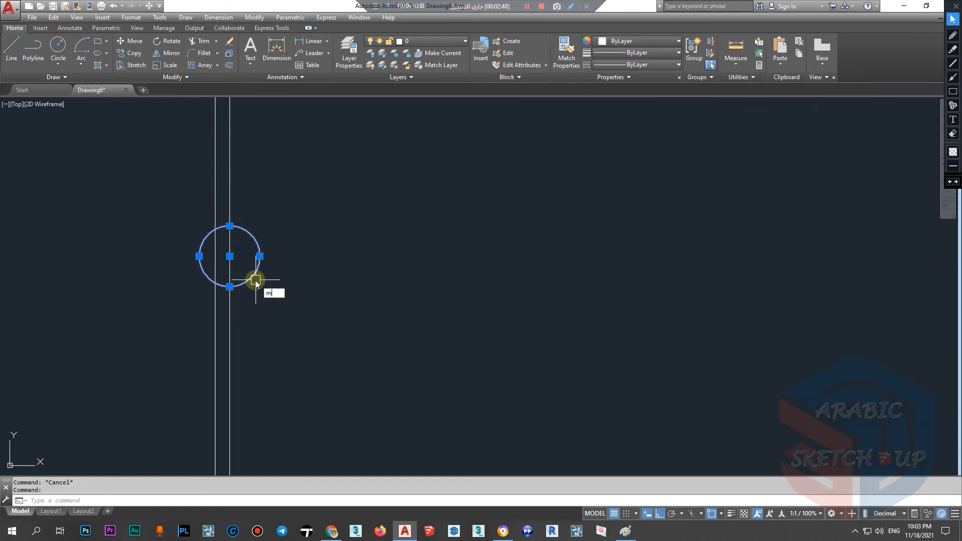
key("Return")
left_click(199, 256)
left_click(229, 256)
key("Escape")
Step: Move the small circle by its right quadrant horizontally onto the inner line of the right pair
left_click(272, 282)
scroll(220, 274, "down", 2)
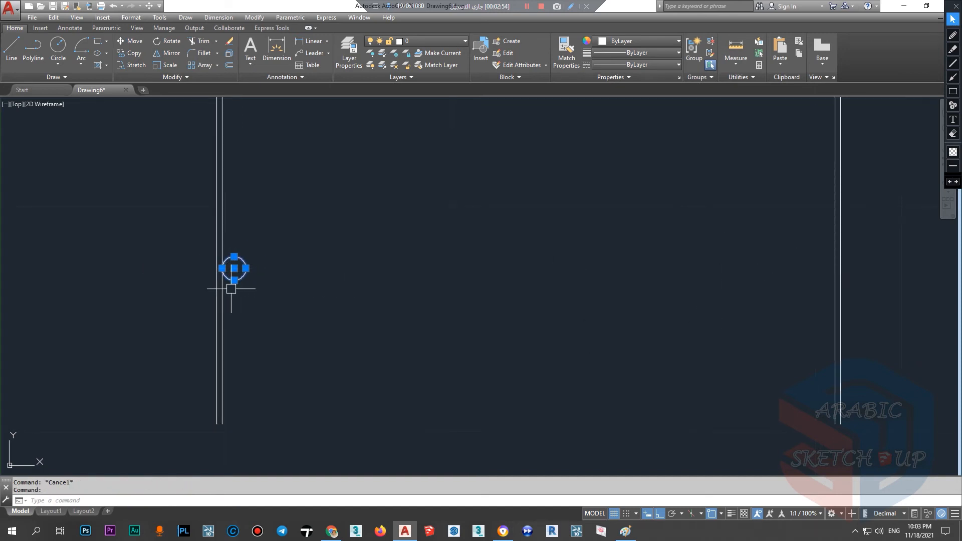
scroll(231, 289, "up", 2)
type("m")
key("Return")
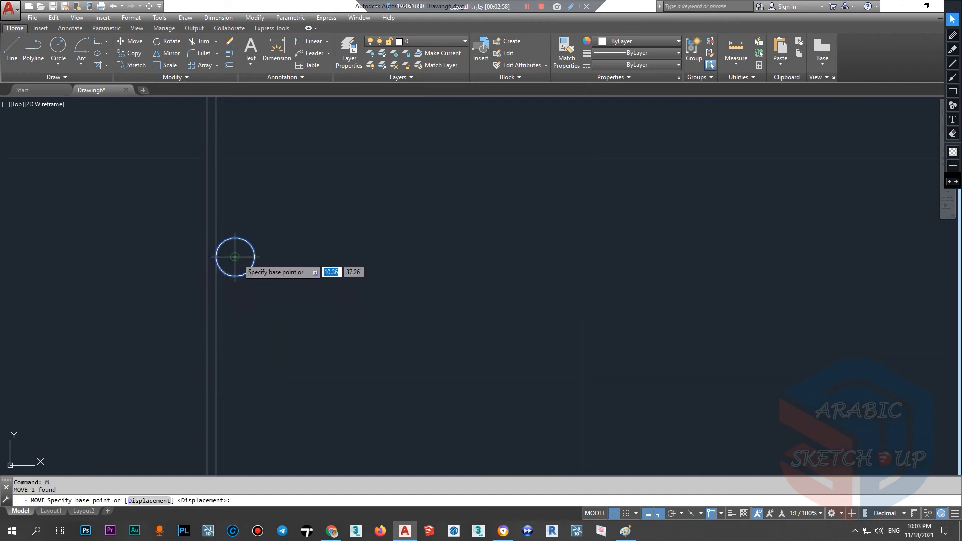
left_click(254, 257)
scroll(210, 256, "down", 3)
scroll(561, 255, "up", 2)
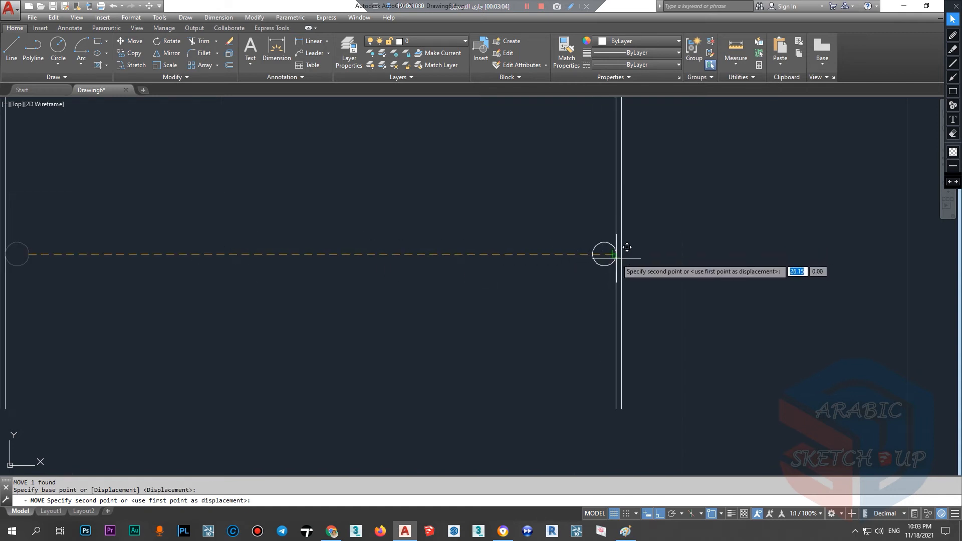
left_click(616, 255)
Step: Draw a larger circle between the two line pairs, close to the left pair
scroll(640, 217, "up", 6)
scroll(354, 296, "down", 2)
scroll(431, 215, "down", 8)
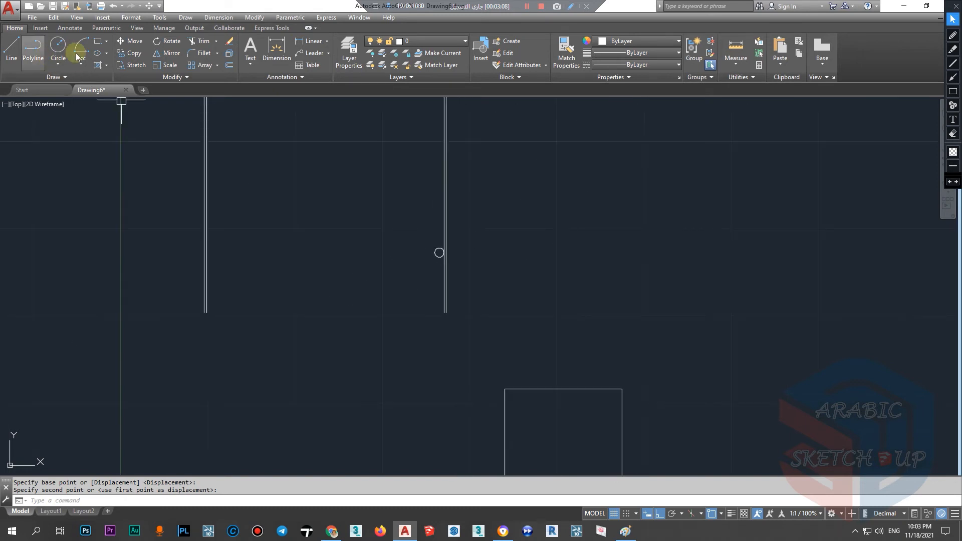
left_click(59, 47)
left_click(270, 237)
left_click(315, 275)
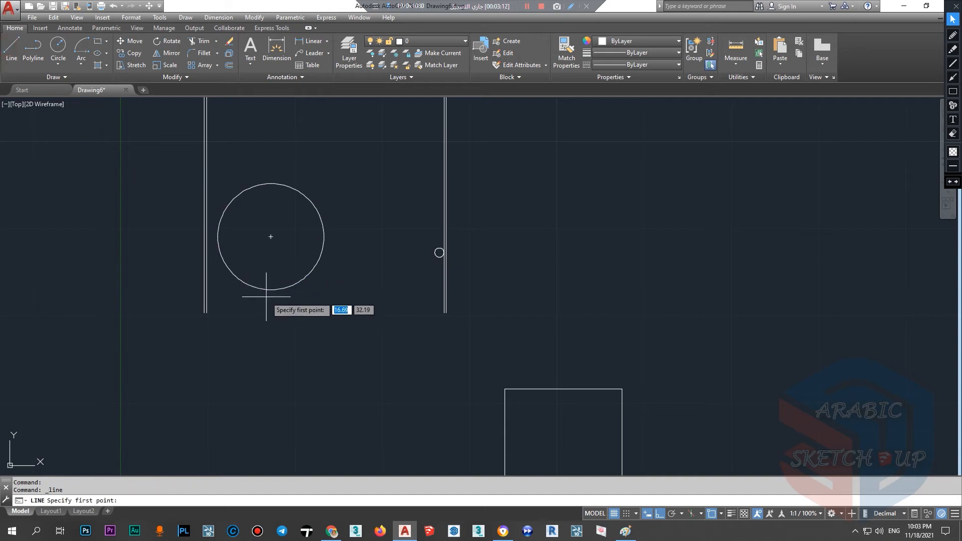
Step: Draw a vertical line from the large circle's center down past its lower edge
left_click(271, 237)
left_click(271, 342)
key("Escape")
left_click(271, 242)
left_click(271, 237)
key("space")
key("Escape")
Step: Draw a horizontal line from the large circle's center out past its right edge
type("l")
key("space")
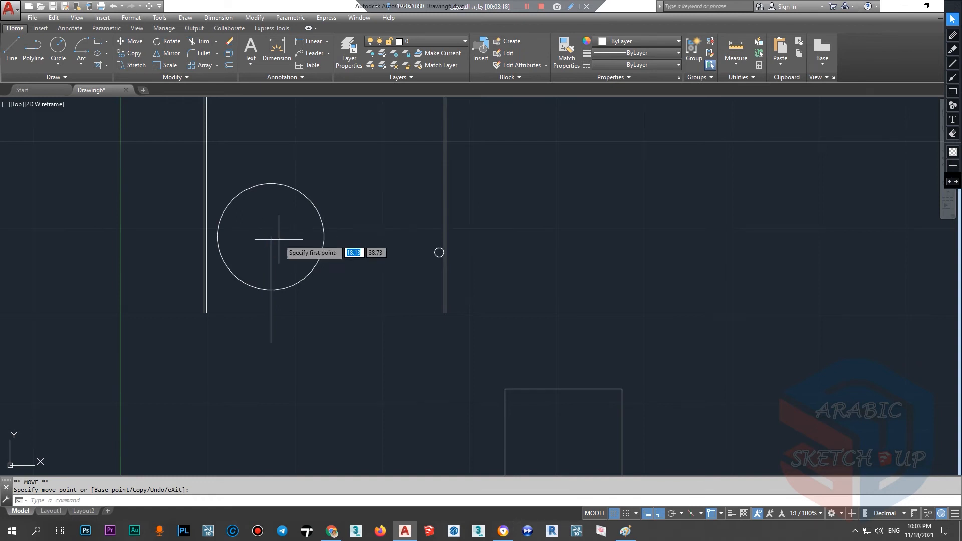
left_click(271, 236)
left_click(364, 234)
key("Escape")
scroll(265, 242, "up", 2)
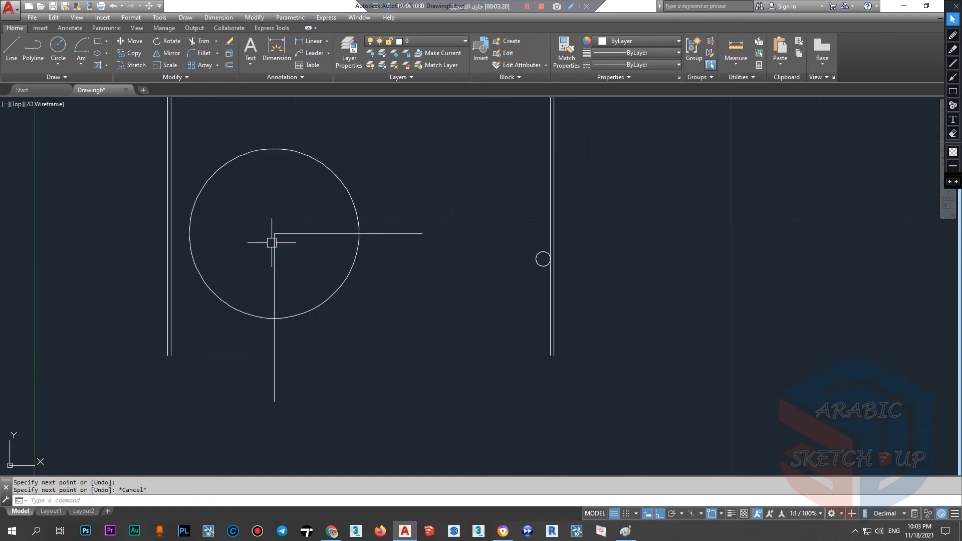
Step: Move the small circle by its center onto the large circle's center, where the two lines meet, with the orthogonal restriction turned off
left_click(538, 261)
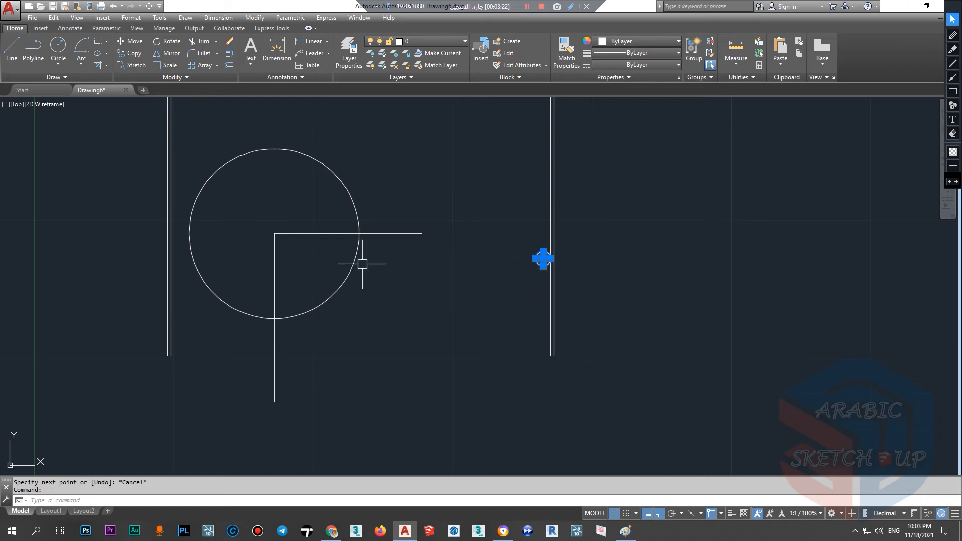
scroll(547, 254, "up", 5)
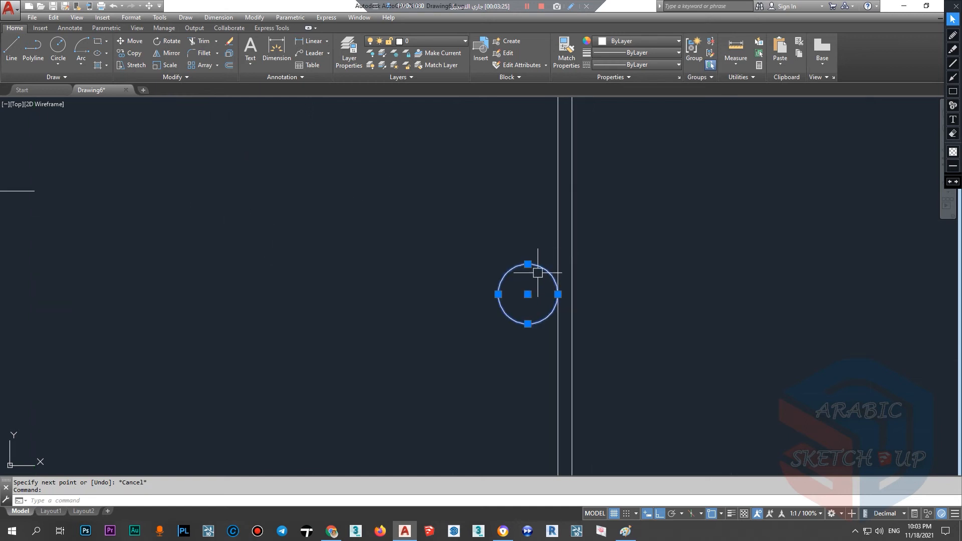
left_click(510, 322)
type("m")
key("Return")
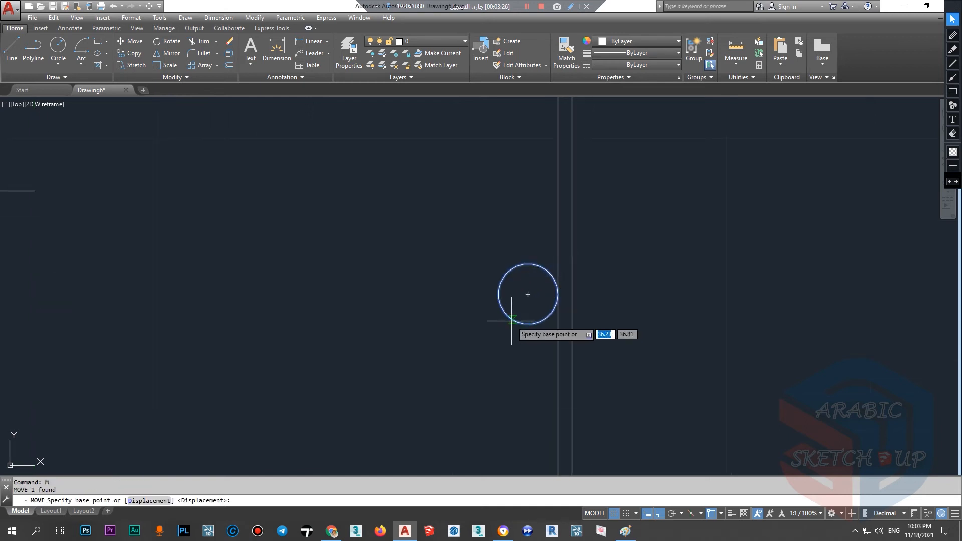
left_click(528, 295)
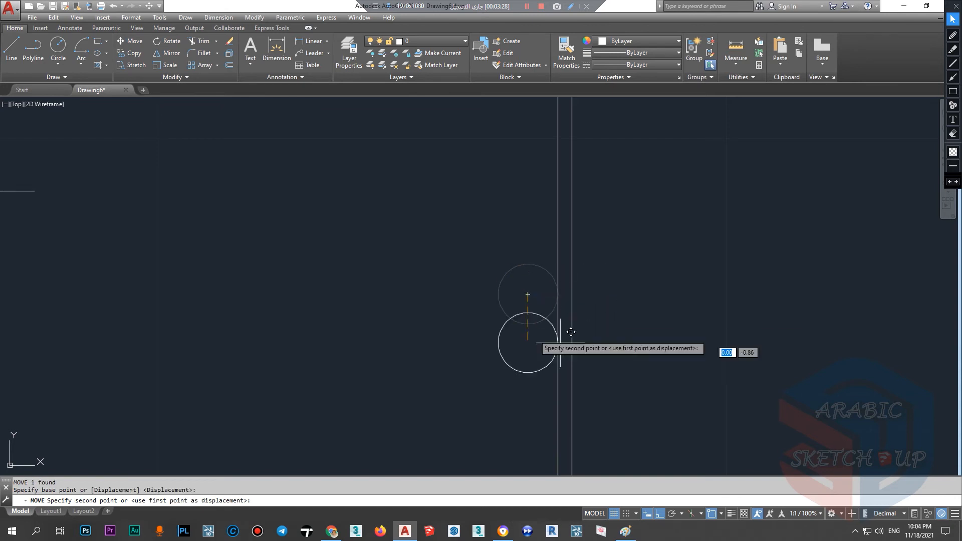
scroll(632, 326, "down", 2)
left_click(660, 513)
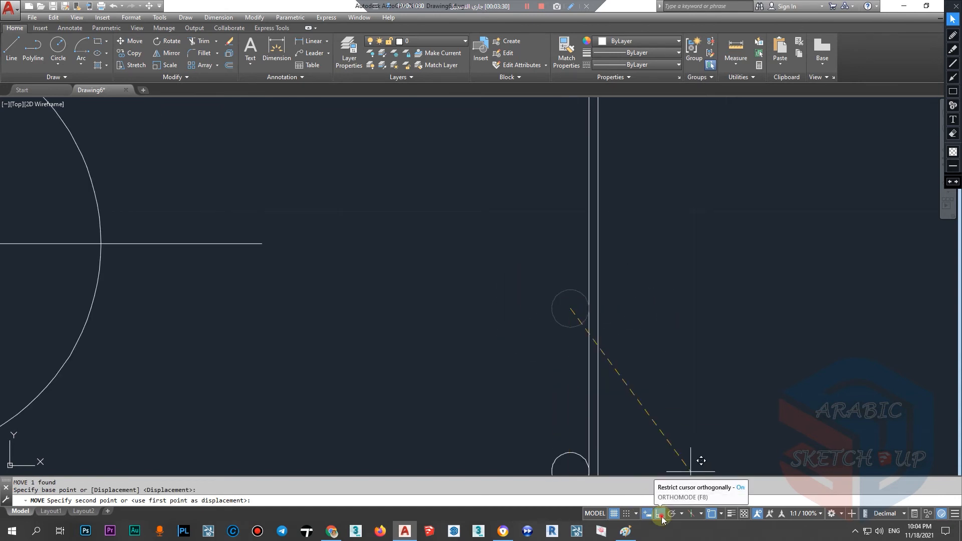
scroll(752, 359, "up", 3)
scroll(501, 322, "up", 2)
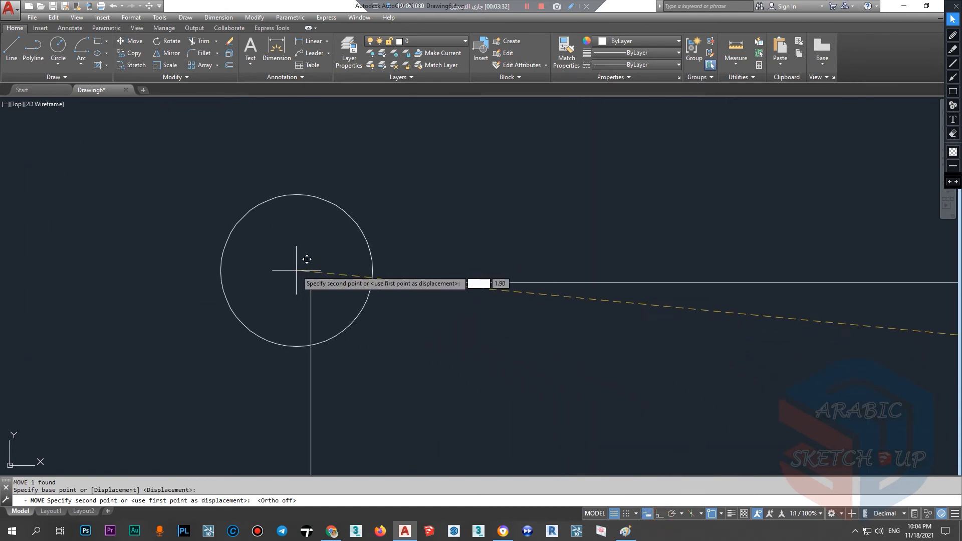
left_click(311, 282)
scroll(320, 247, "down", 4)
scroll(320, 246, "down", 3)
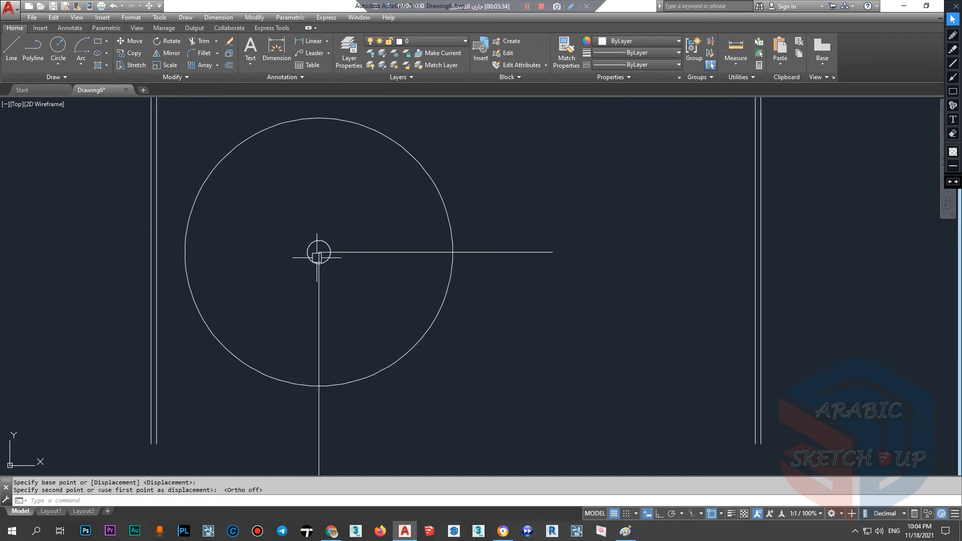
Step: Move the large circle and the rectangle together, using the top end of the left line pair as base point and the right pair's top end as destination
scroll(319, 264, "down", 8)
scroll(343, 322, "up", 5)
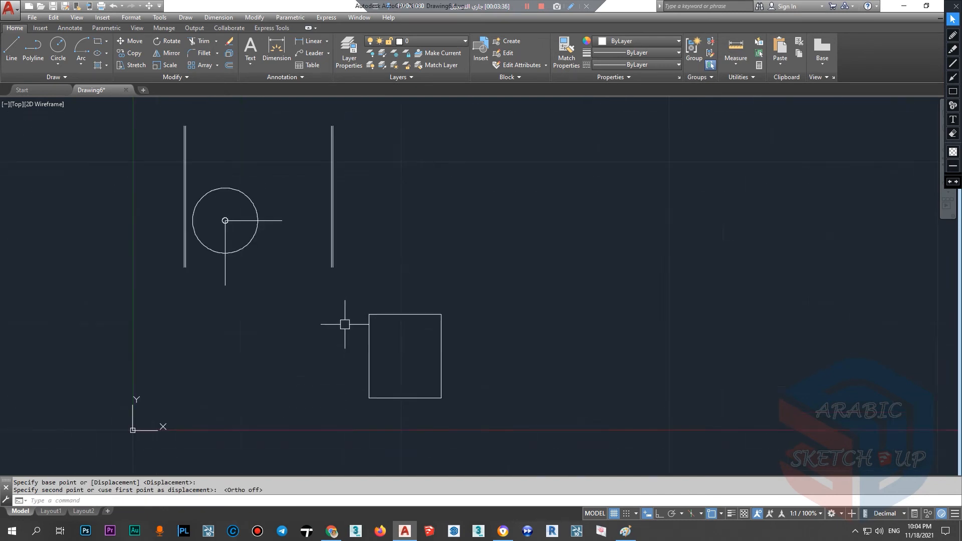
type("m")
key("Return")
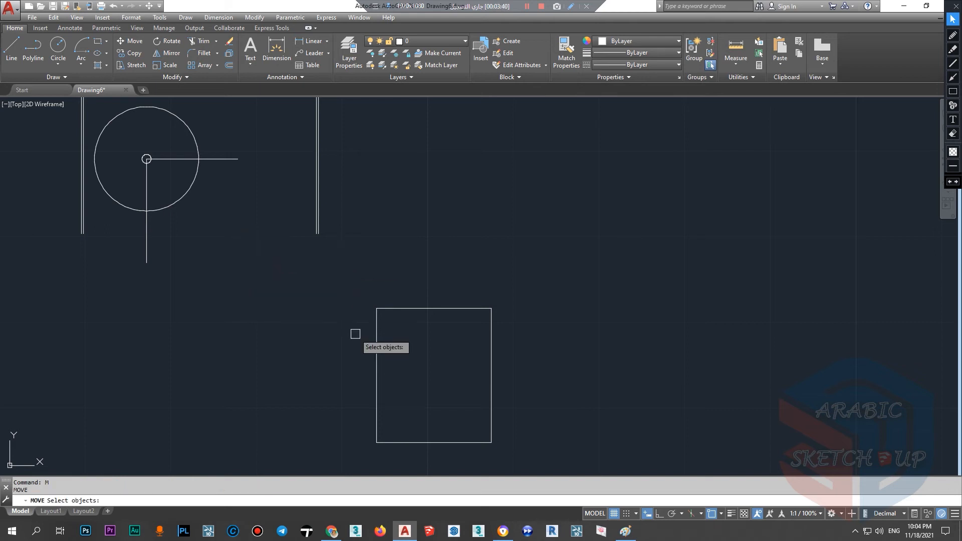
scroll(355, 333, "down", 4)
scroll(334, 309, "up", 2)
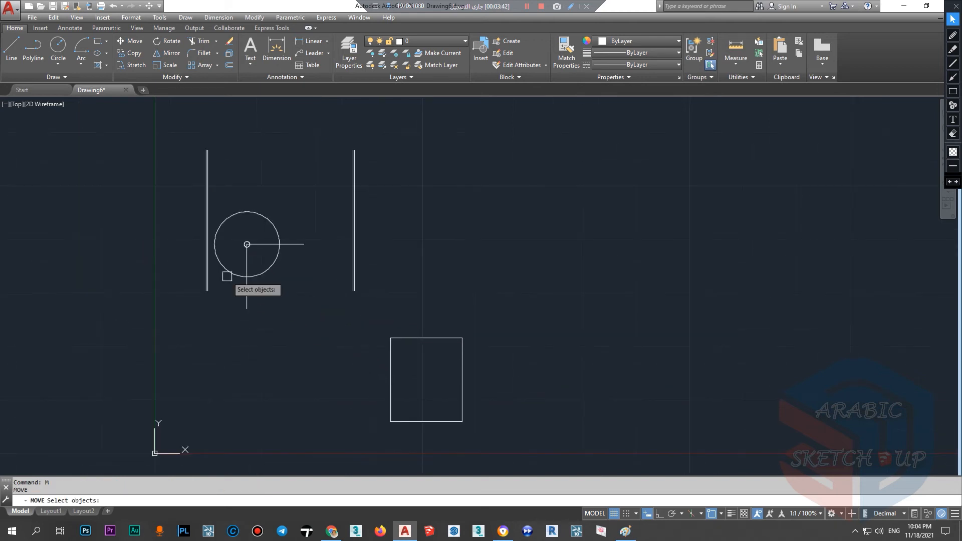
left_click(419, 339)
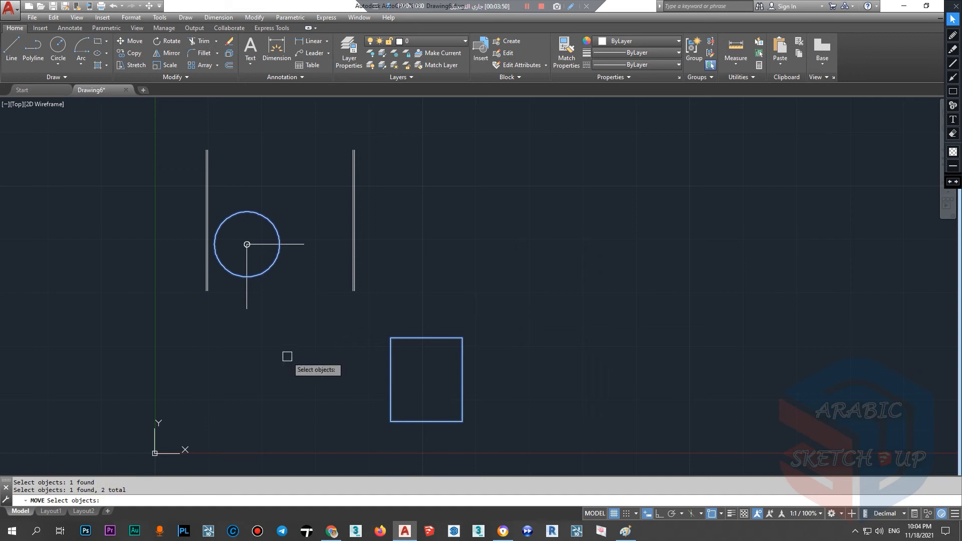
key("Return")
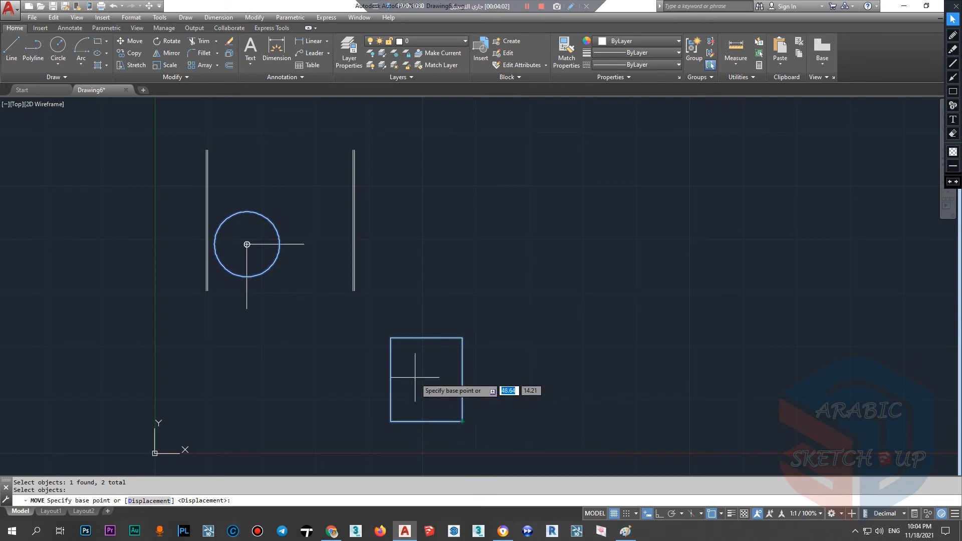
scroll(326, 360, "down", 2)
scroll(334, 335, "up", 2)
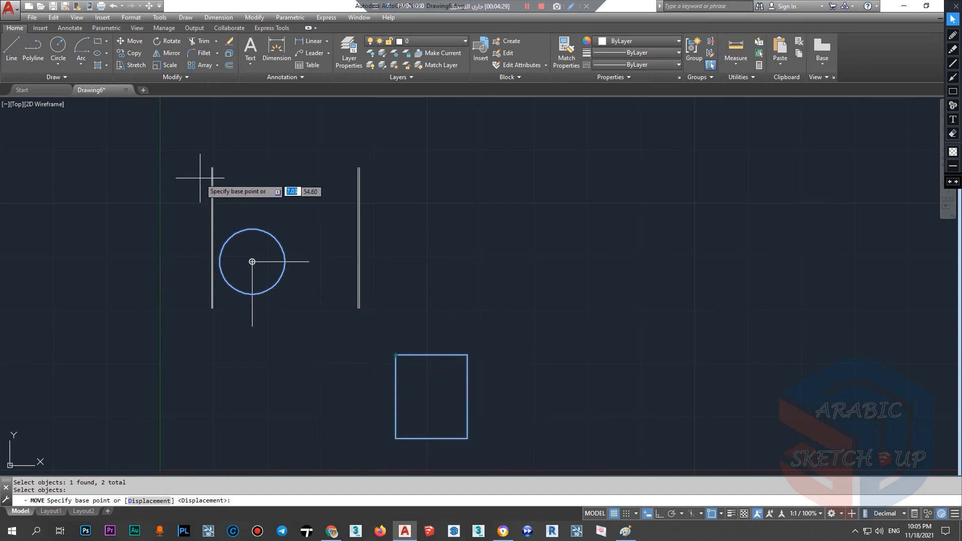
scroll(220, 170, "up", 4)
scroll(203, 168, "up", 4)
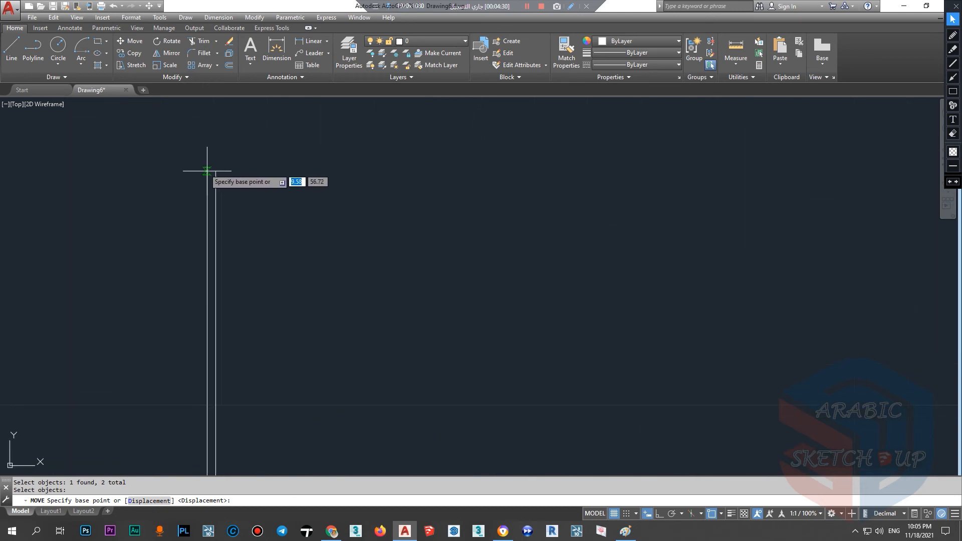
left_click(207, 171)
scroll(200, 161, "down", 5)
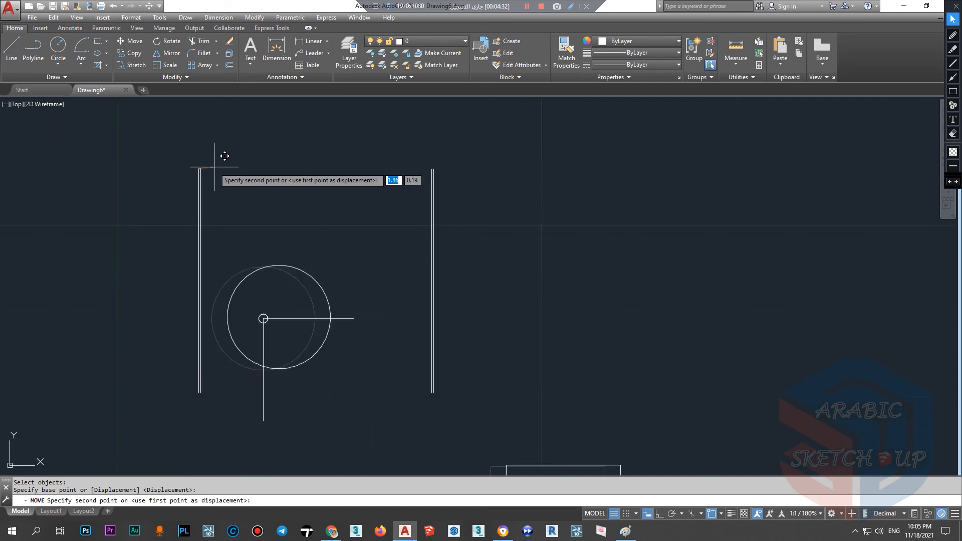
scroll(370, 169, "up", 6)
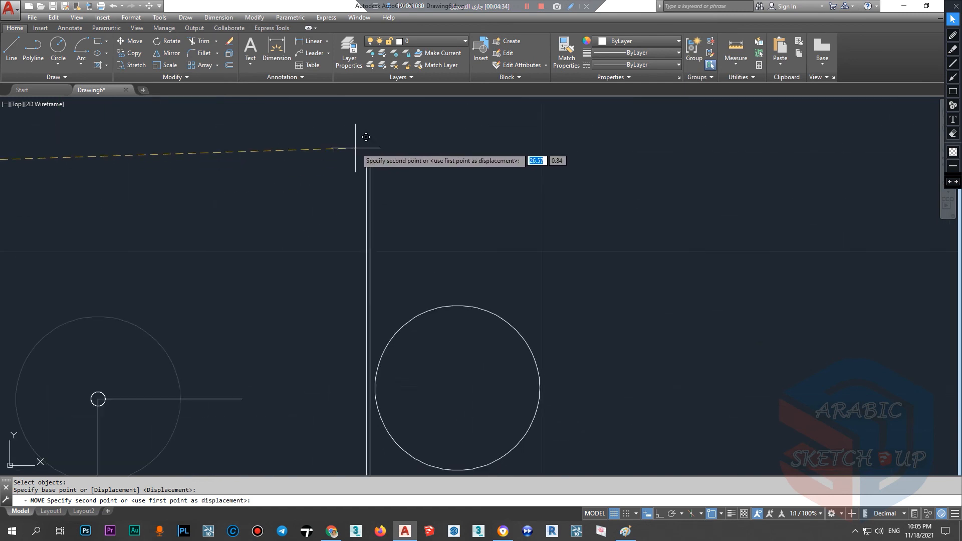
left_click(383, 176)
scroll(365, 187, "down", 6)
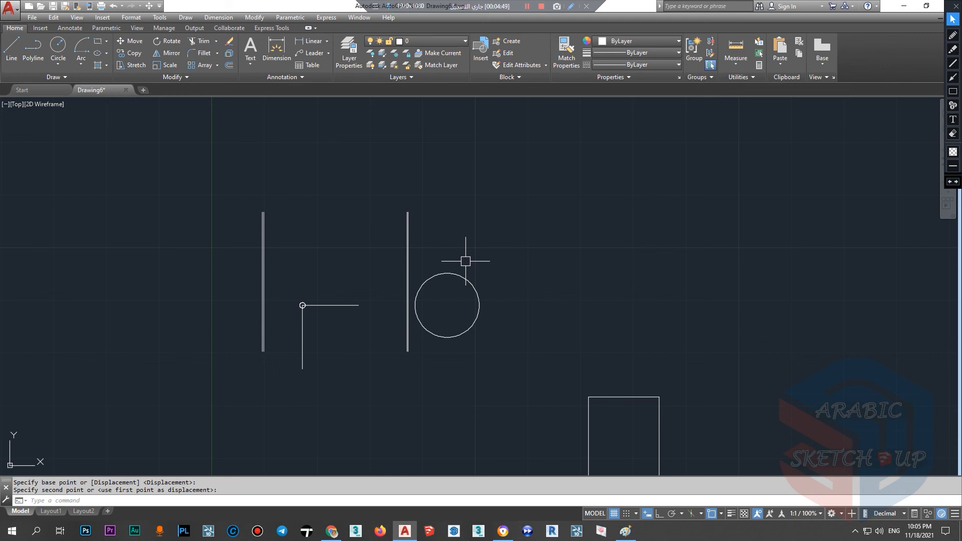
Step: Move the rectangle, the large circle and both vertical line pairs together freely to the right, away from the small circle and its two lines
scroll(436, 271, "down", 6)
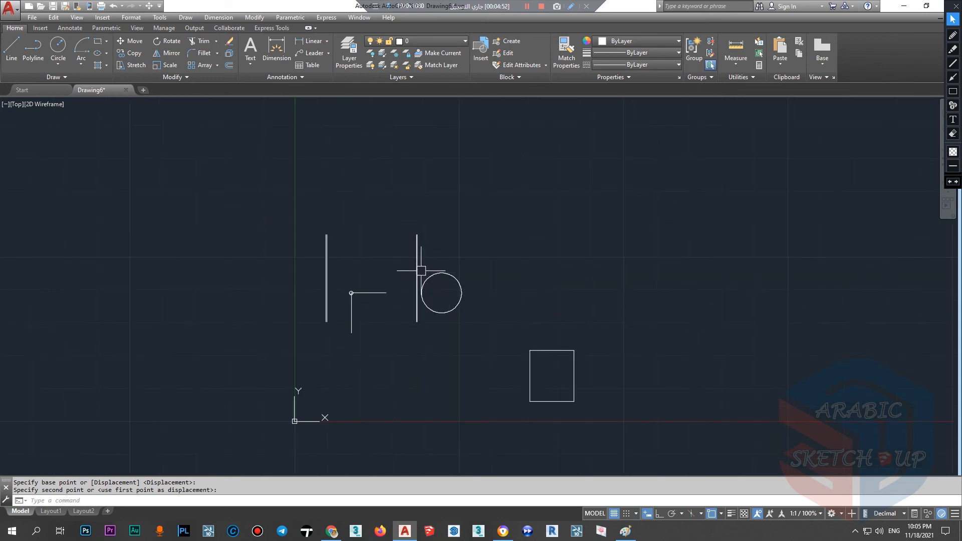
scroll(438, 246, "up", 4)
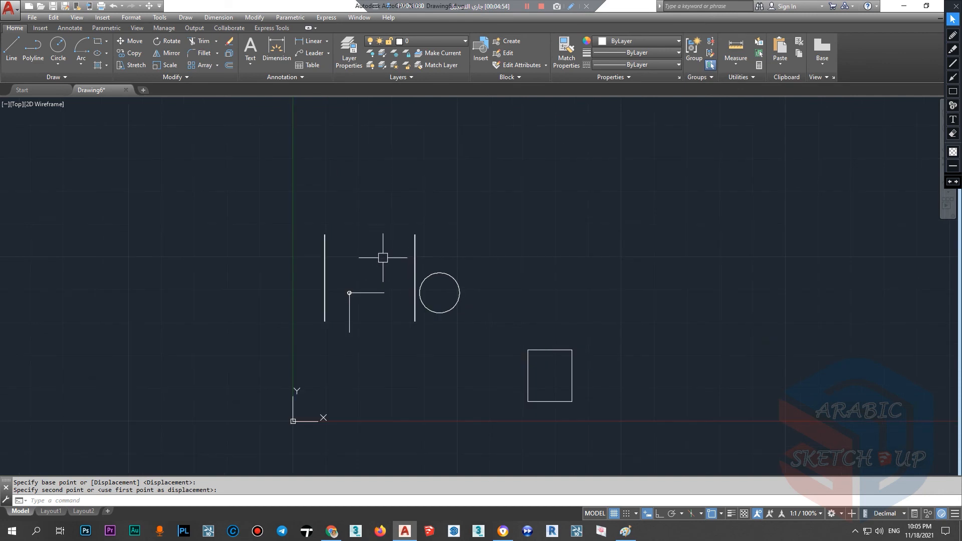
left_click(550, 350)
left_click(450, 304)
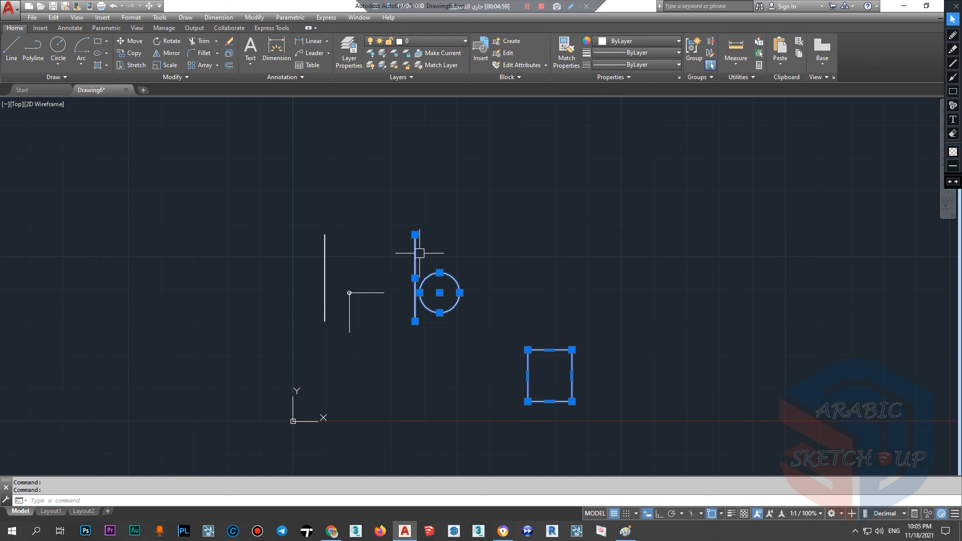
left_click(347, 206)
left_click(316, 248)
left_click(489, 208)
left_click(326, 249)
type("m")
key("space")
left_click(356, 259)
left_click(595, 243)
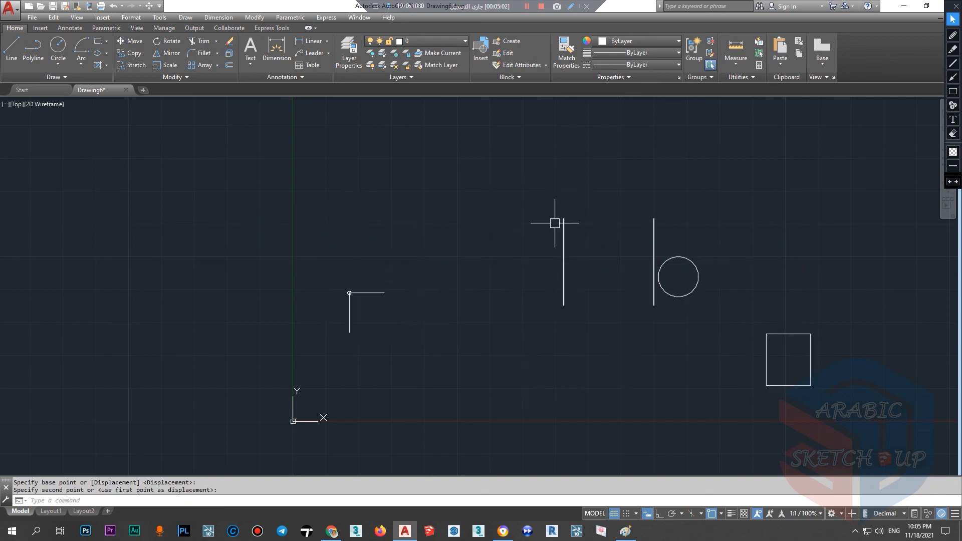
Step: Erase the circles and all lines, keeping only the rectangle
scroll(313, 380, "down", 2)
scroll(416, 369, "down", 4)
scroll(429, 322, "up", 2)
left_click(426, 301)
left_click(248, 345)
key("Delete")
Step: Move the rectangle up and to the right with the Move command's Displacement option, measured from the origin
scroll(305, 363, "up", 4)
scroll(446, 321, "down", 2)
middle_click_drag(543, 351, 601, 326)
left_click(643, 365)
left_click(566, 286)
scroll(565, 286, "up", 3)
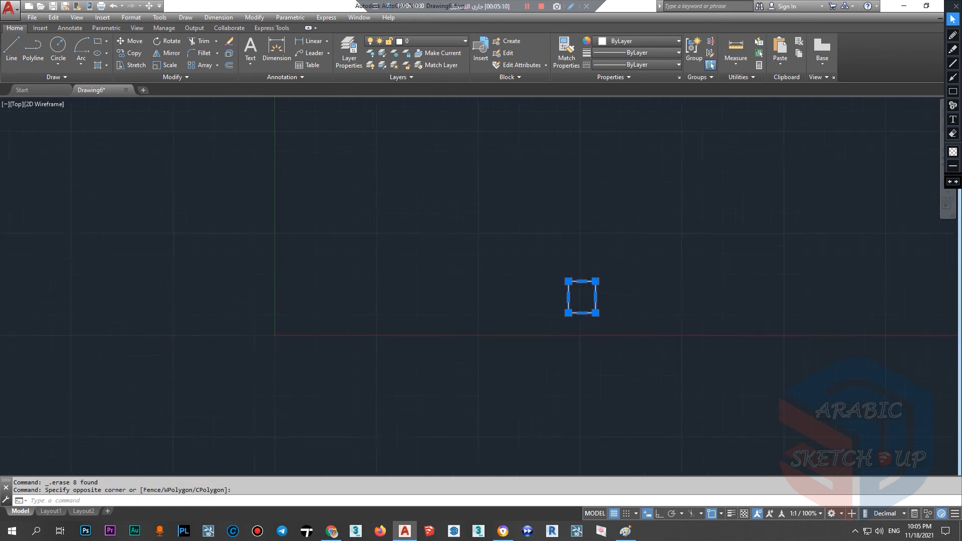
type("M")
key("Return")
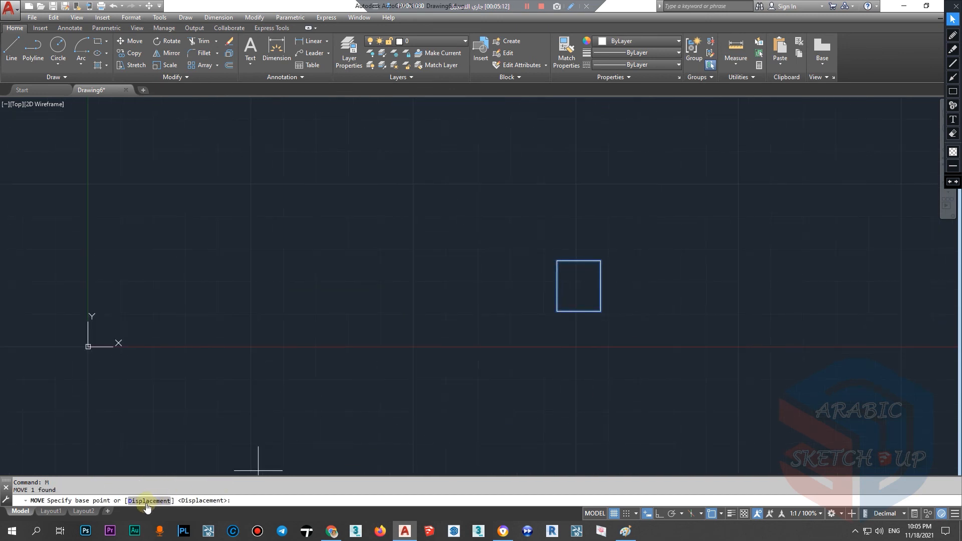
scroll(393, 402, "down", 2)
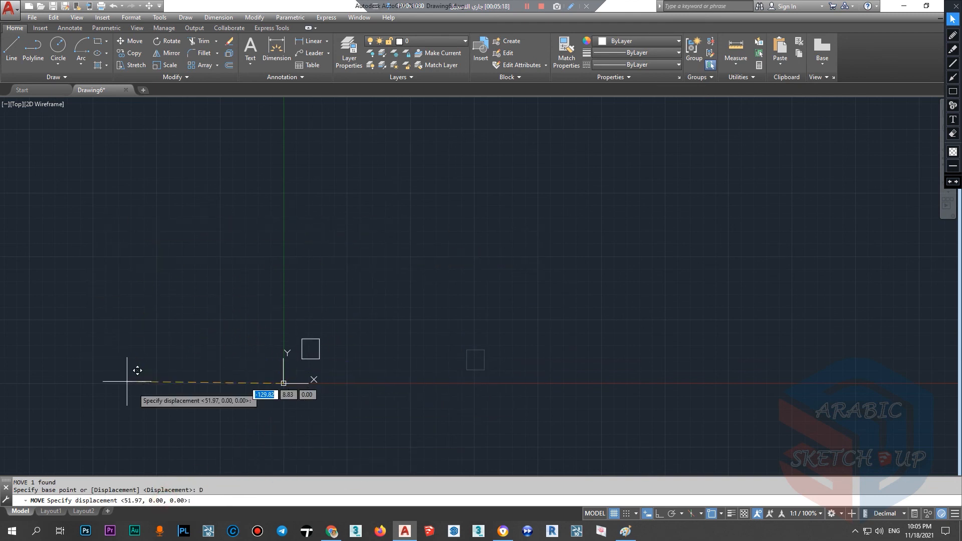
scroll(423, 308, "down", 3)
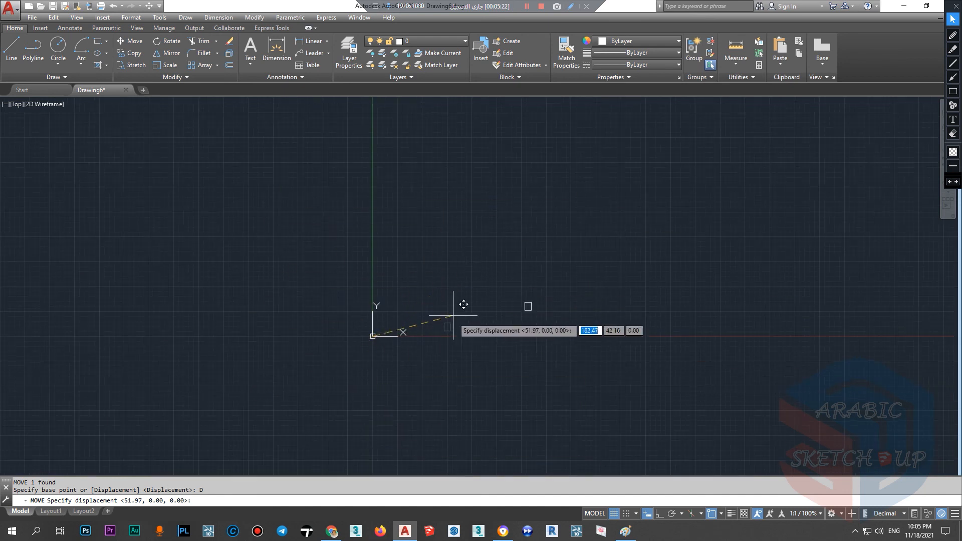
left_click(471, 223)
Step: Erase the moved rectangle so that the drawing is empty
scroll(544, 215, "up", 2)
left_click(566, 198)
left_click(511, 249)
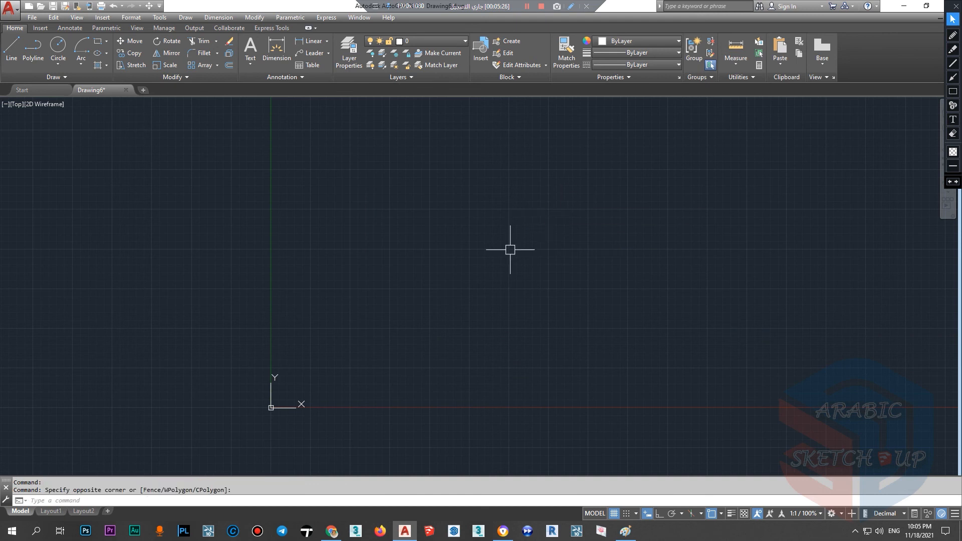
key("Delete")
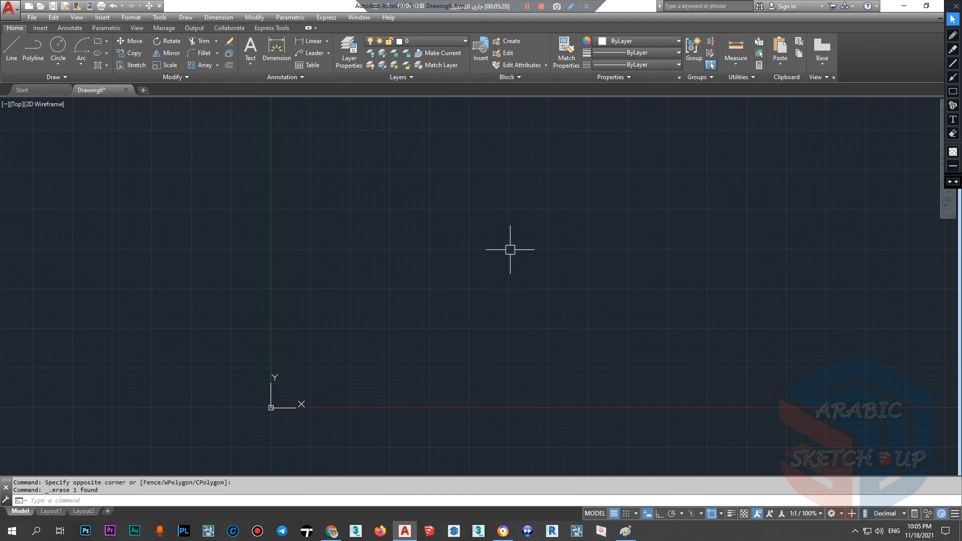